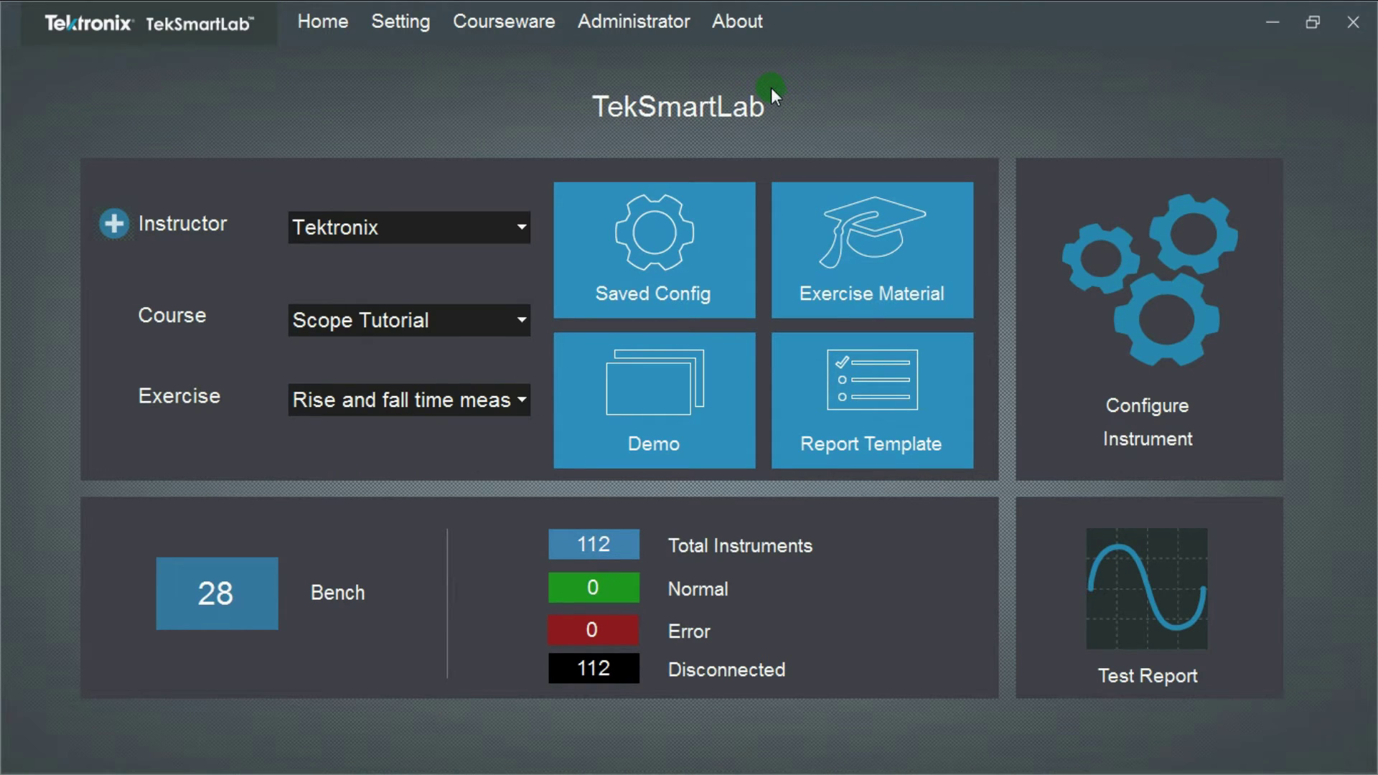
Open About > Software Activation and enter the administrator password
click(725, 21)
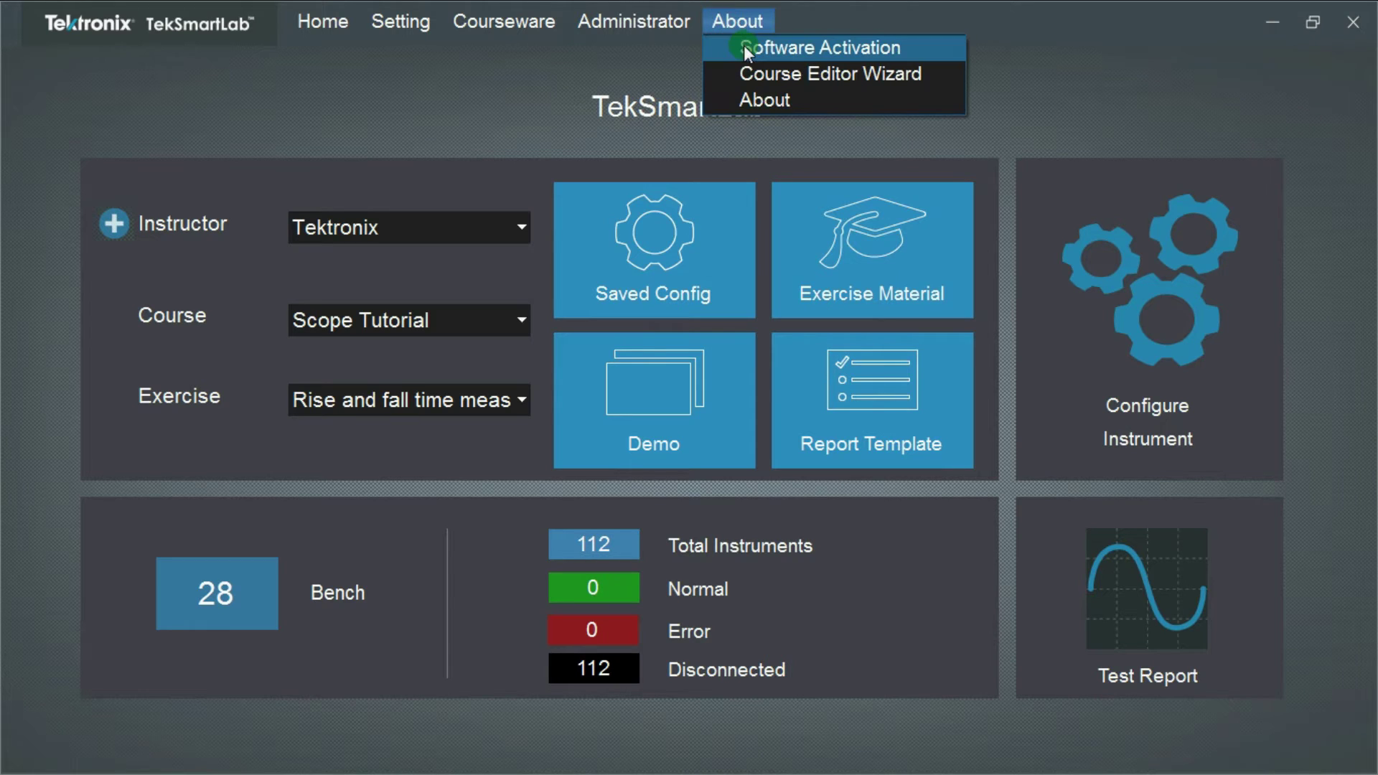
click(747, 46)
key(Return)
Copy the full activation code into Notepad, then close the Software Activation window
click(729, 422)
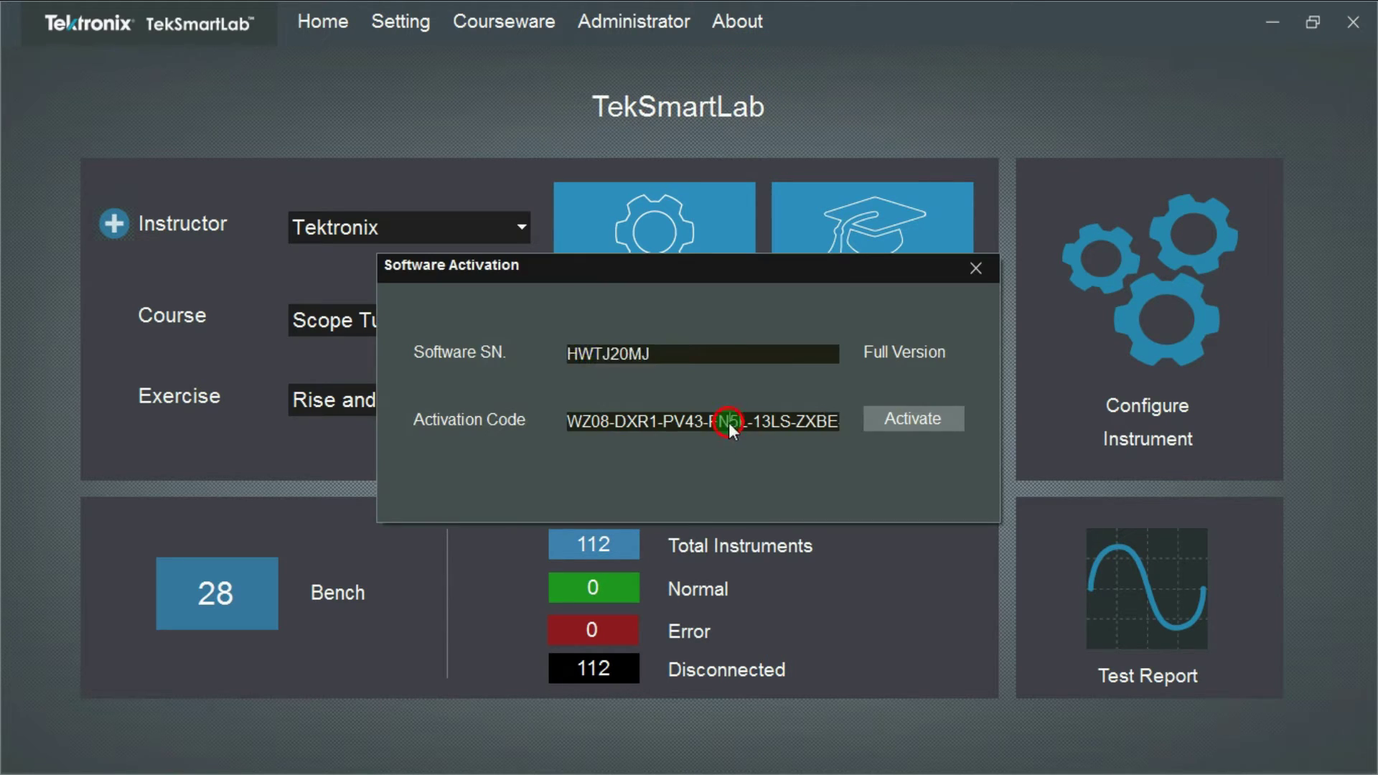
click(569, 421)
drag(569, 421, 1045, 420)
right_click(738, 422)
click(781, 489)
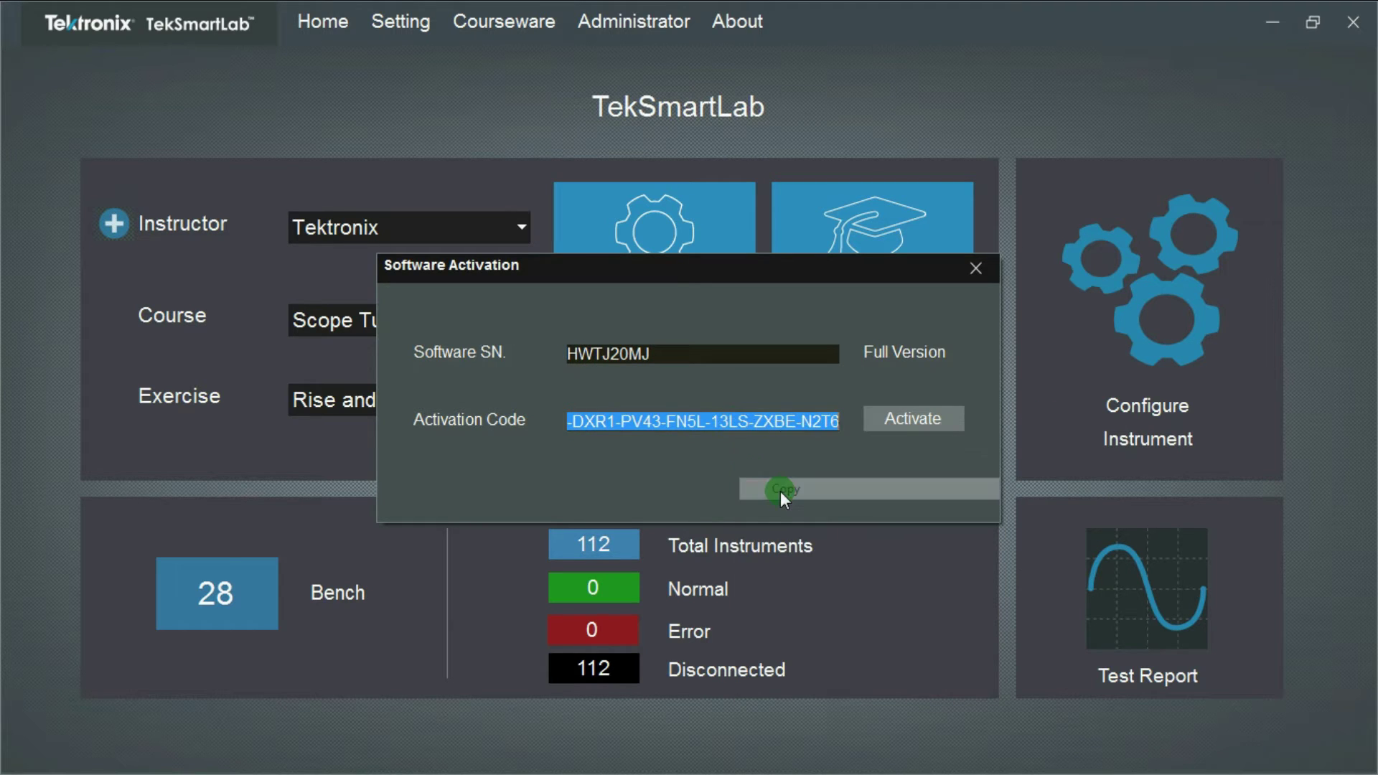
key(alt+Tab)
key(ctrl+v)
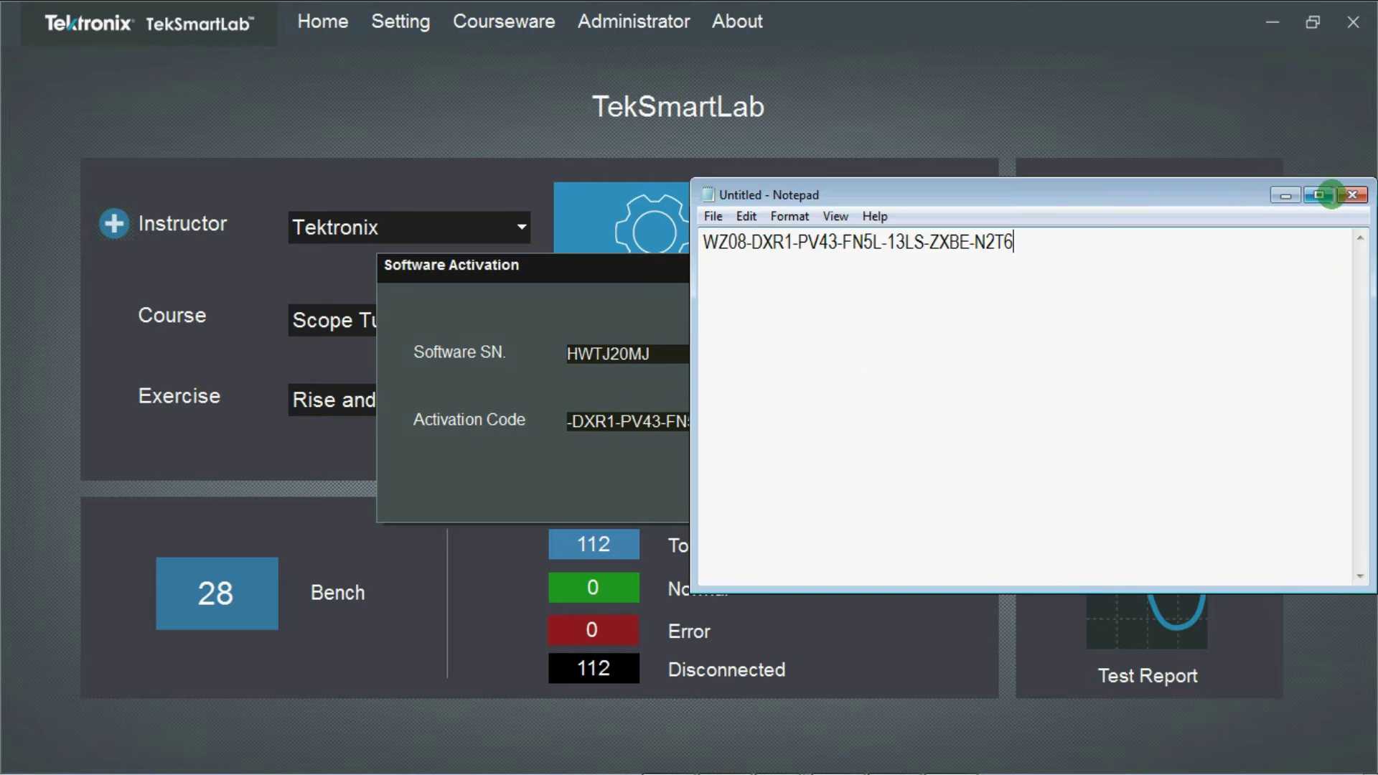
click(1286, 195)
click(973, 270)
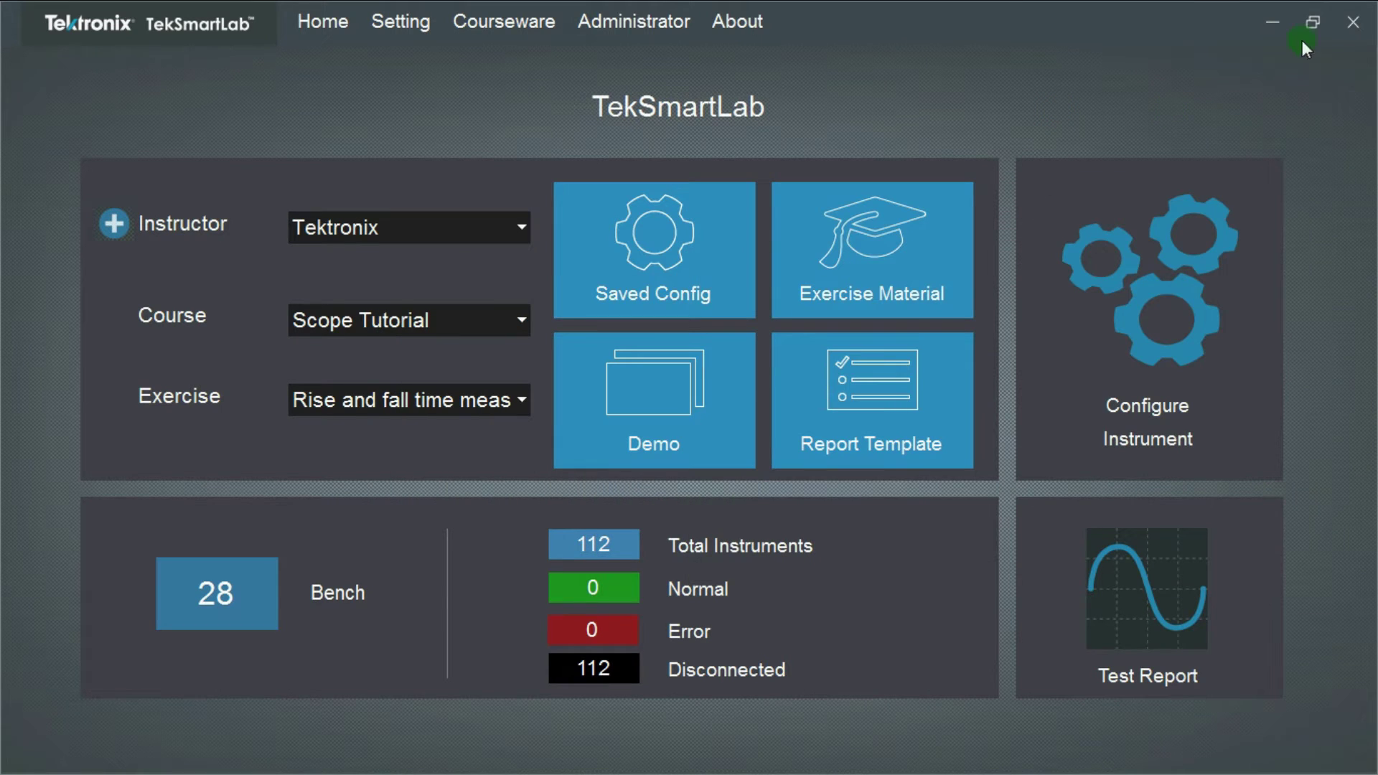
Quit TekSmartLab, confirm with Yes, and finish the uninstall wizard
click(1357, 27)
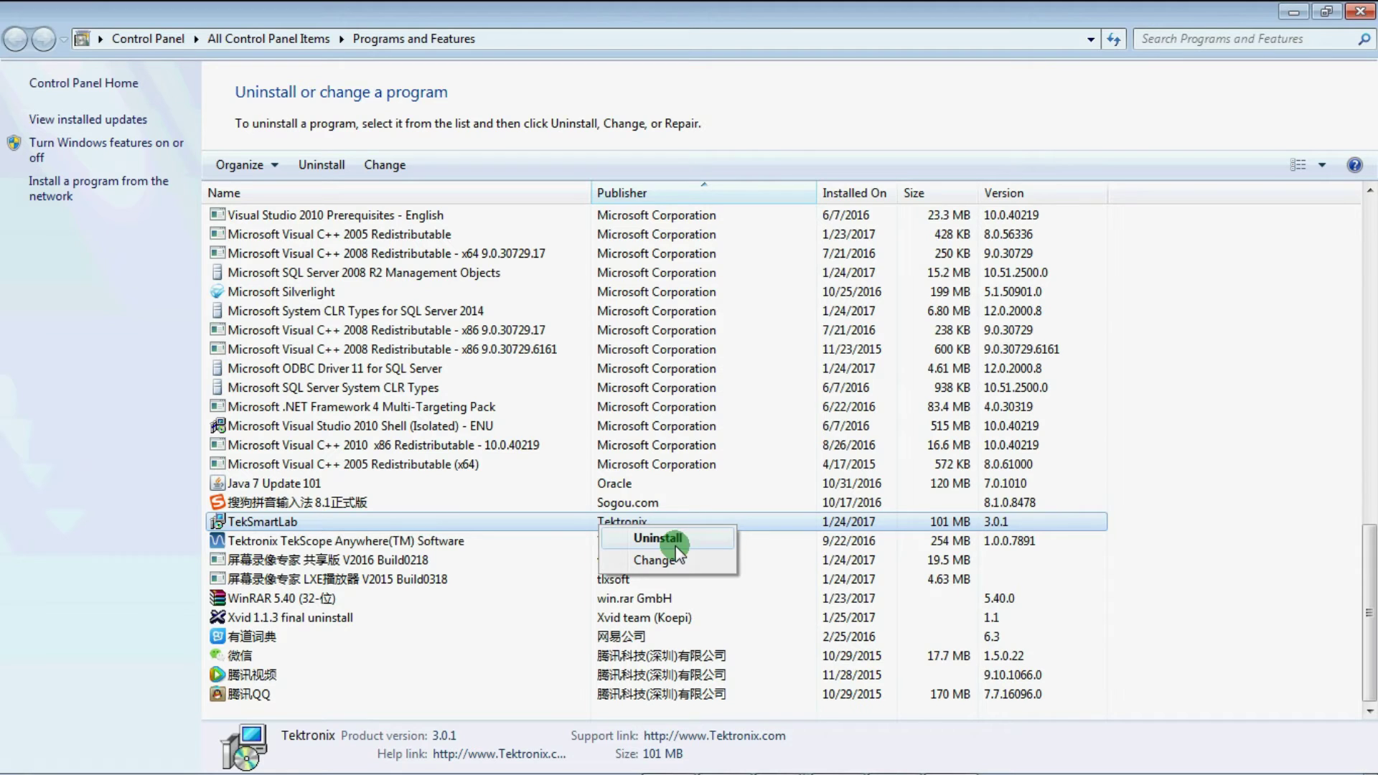
click(677, 539)
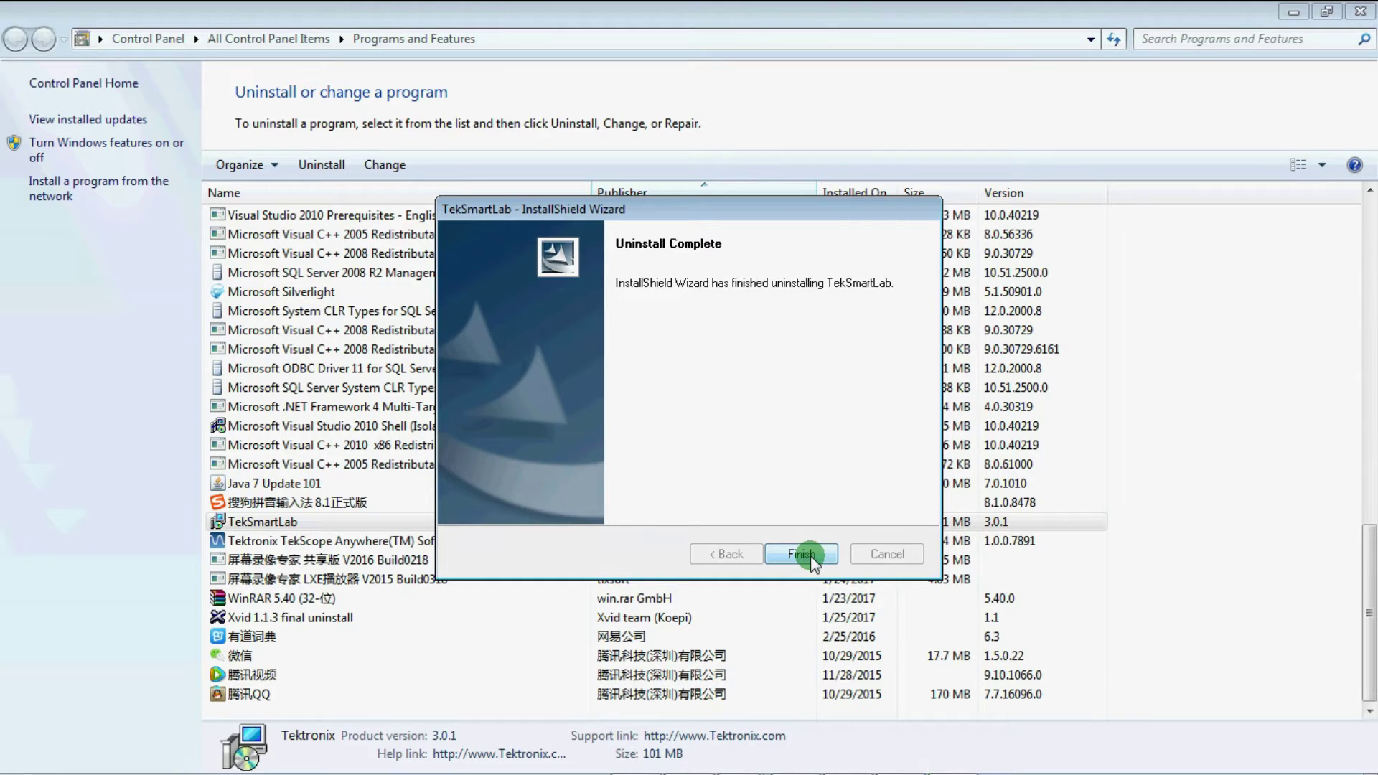
click(801, 554)
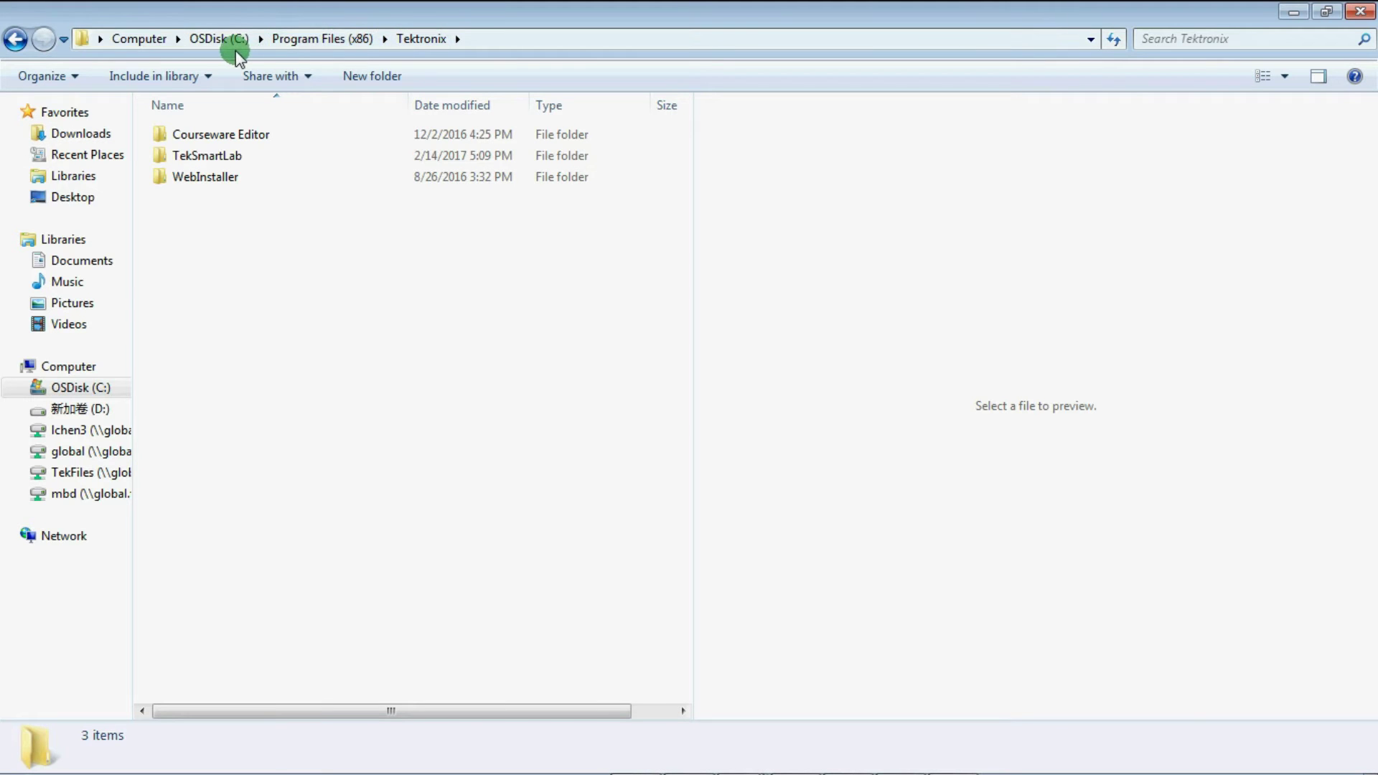
Delete all 27 items in the TekSmartLab folder, skipping the in-use SLWeb folder
click(203, 158)
double_click(203, 158)
drag(431, 116, 87, 692)
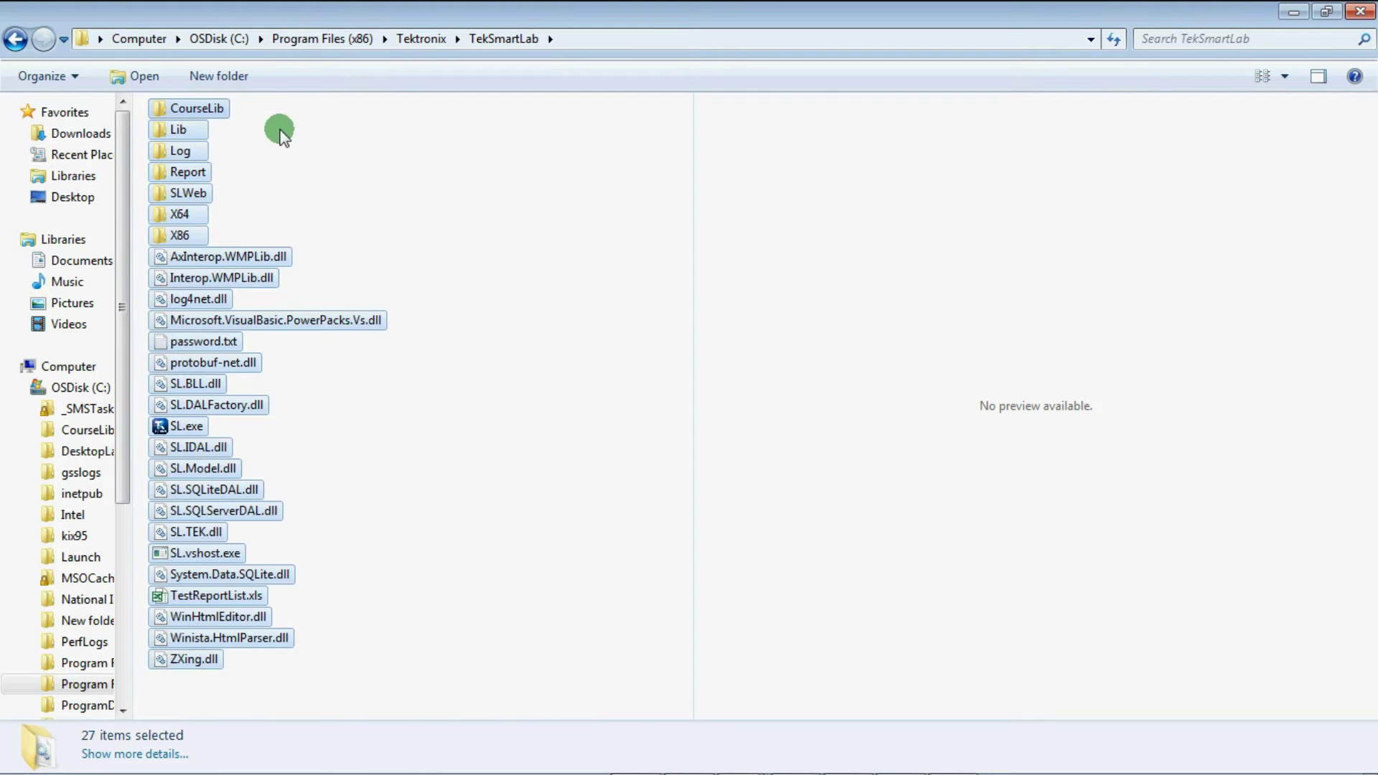
right_click(174, 157)
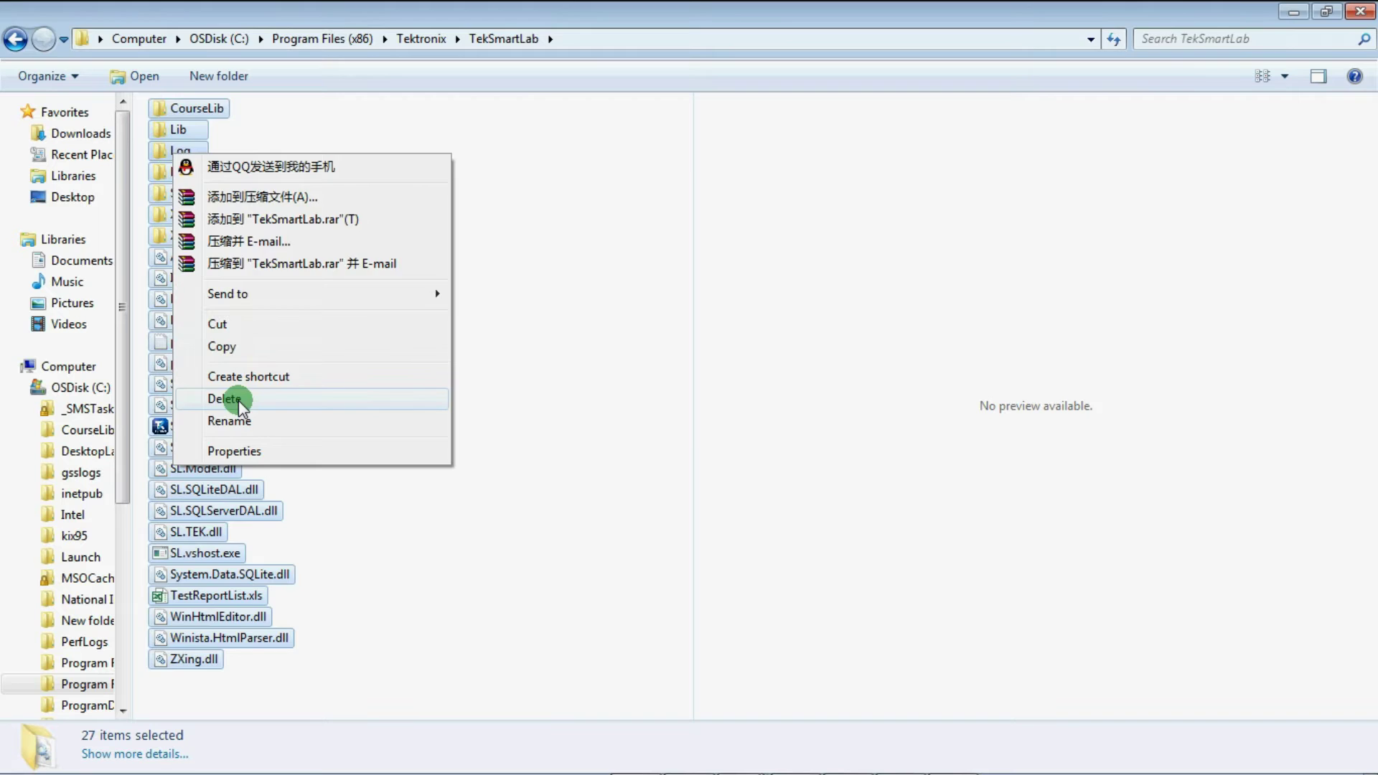
click(239, 399)
click(753, 413)
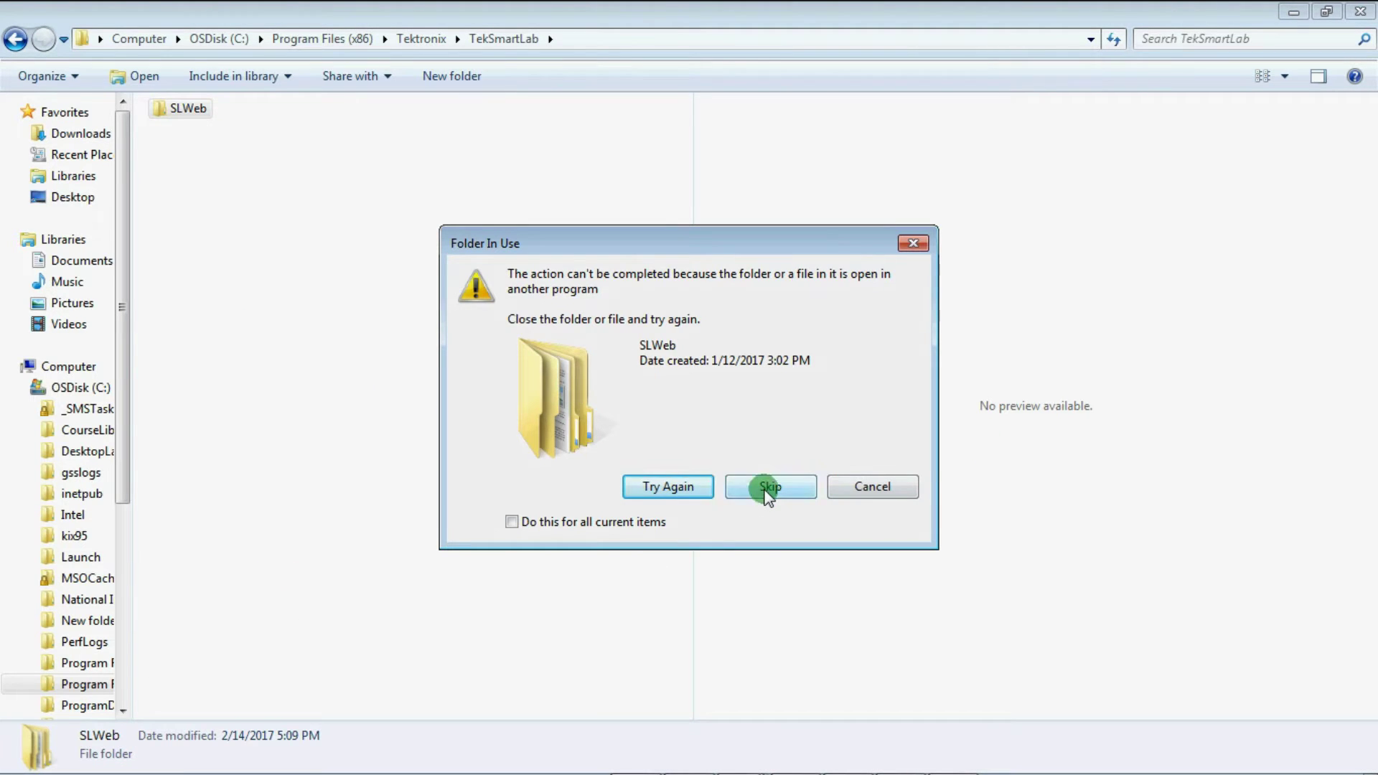
click(768, 488)
click(544, 406)
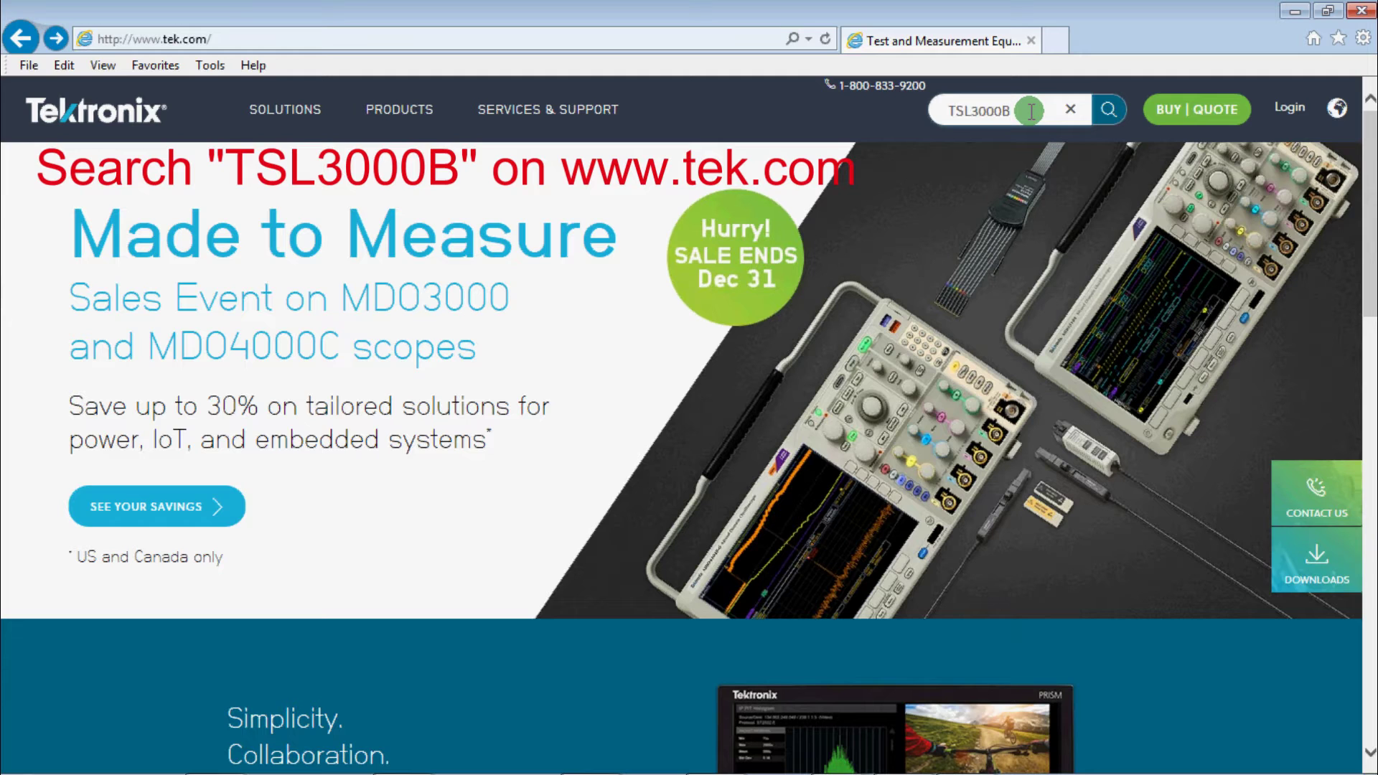
Search tek.com for TSL3000B and save the 38.3 MB TekSmartLab V3.0.1 trial setup file
click(1107, 112)
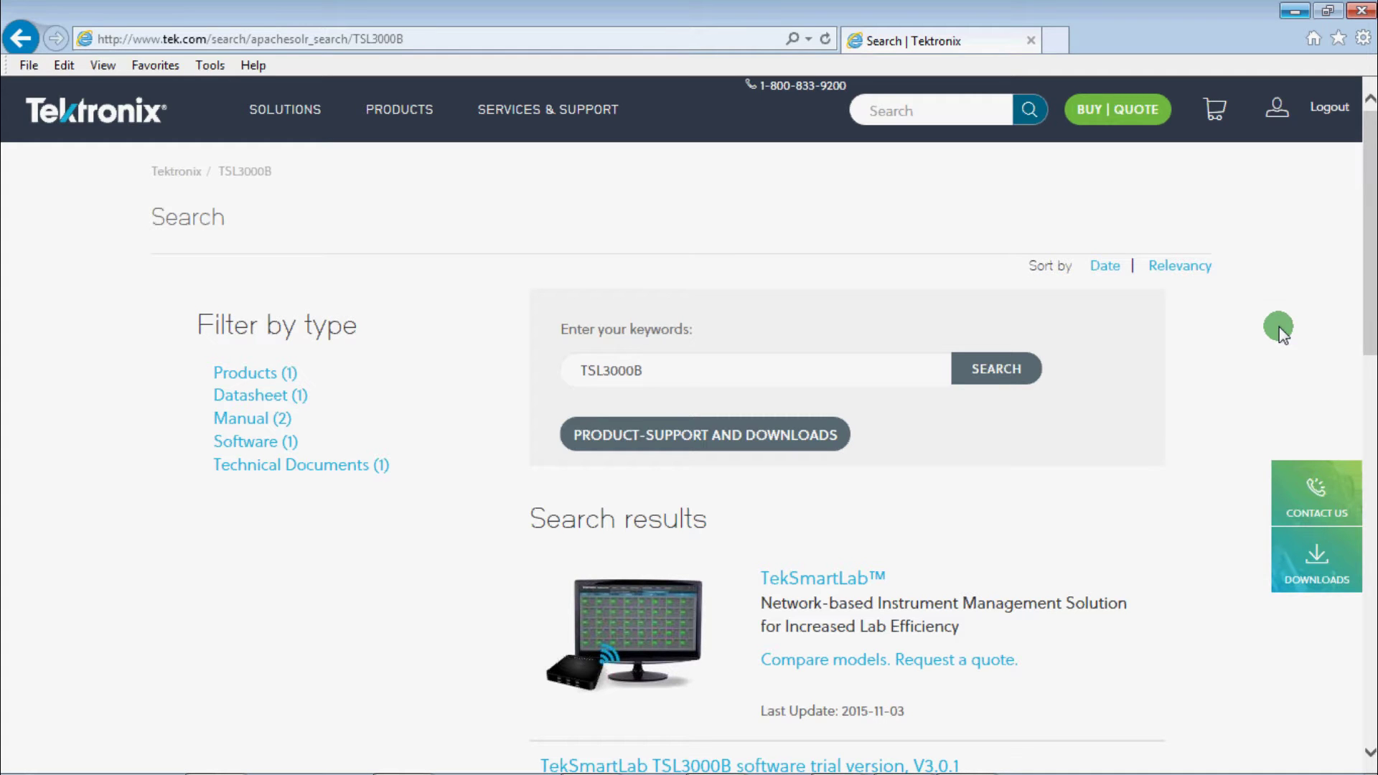
scroll(1279, 326, down, 5)
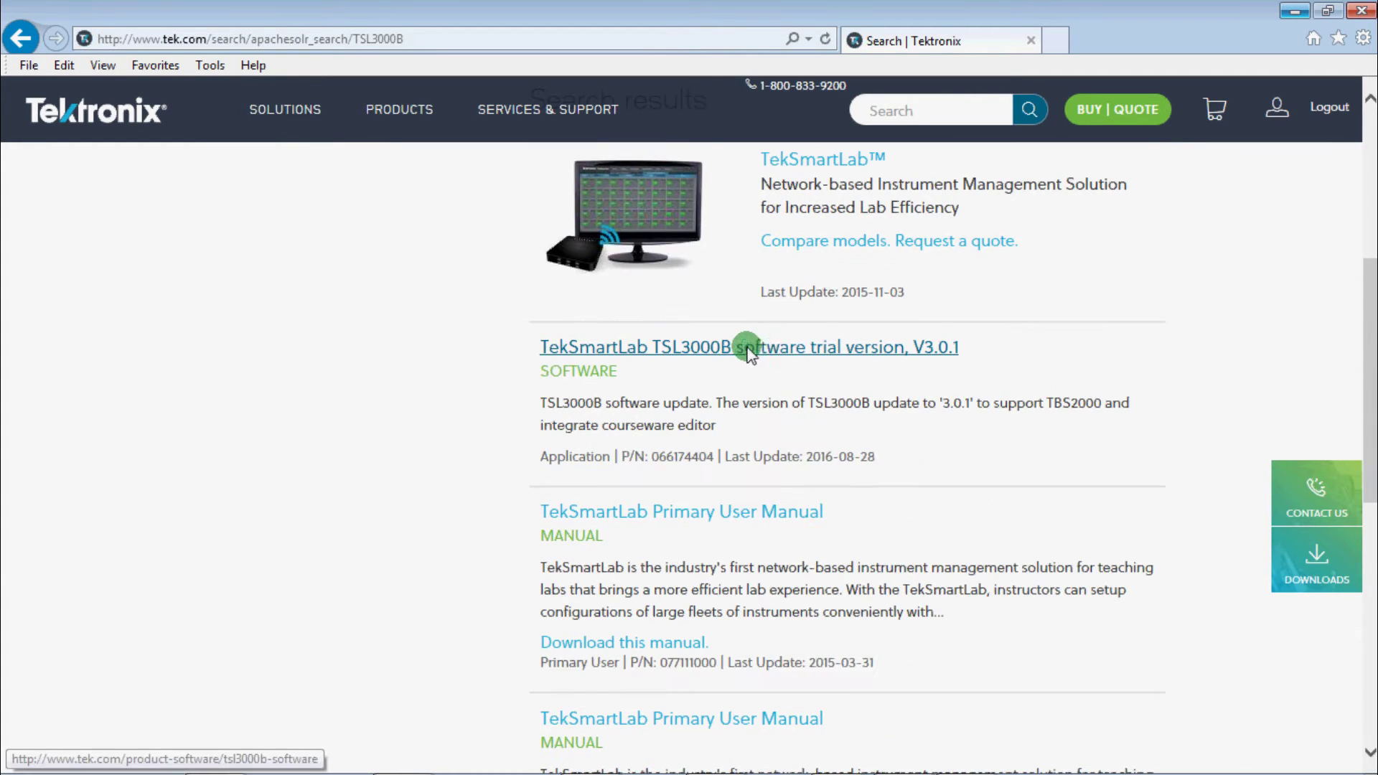
click(759, 356)
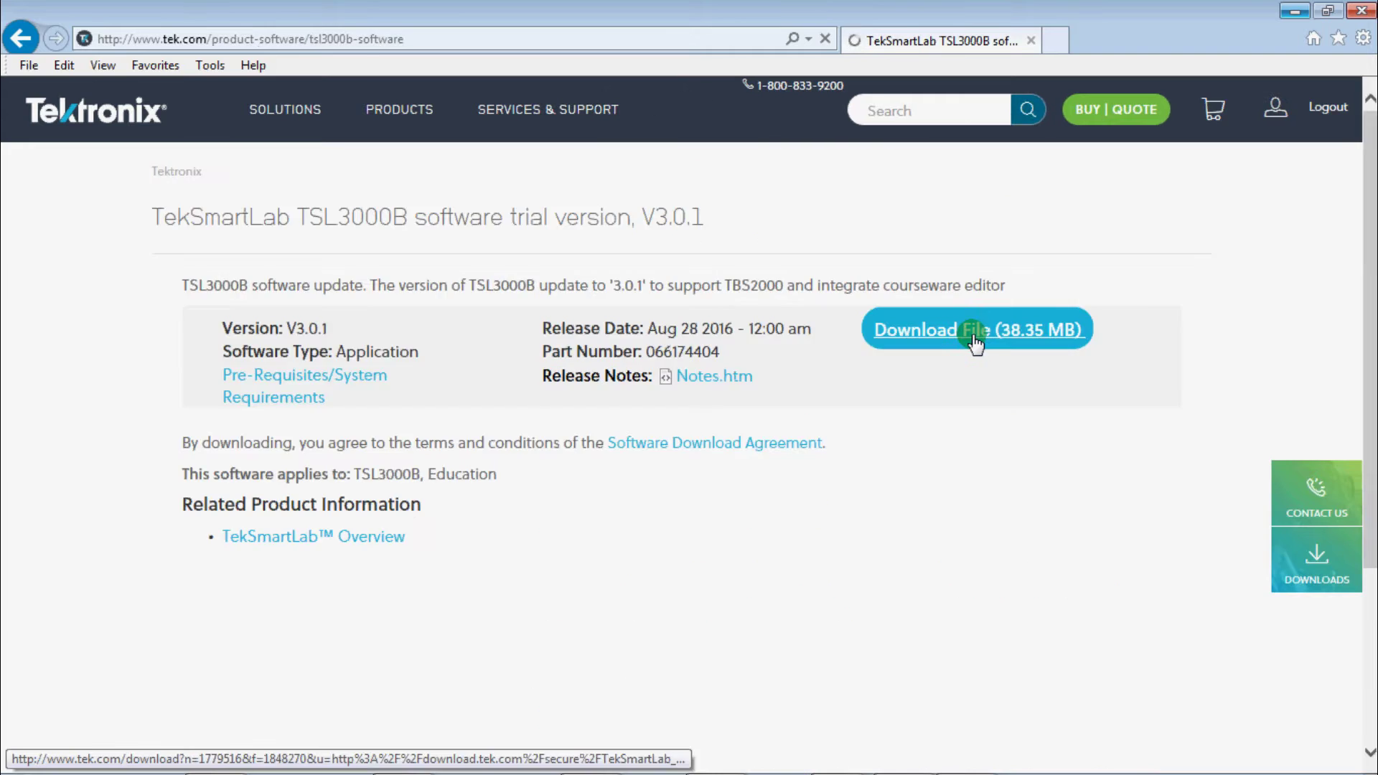
click(972, 333)
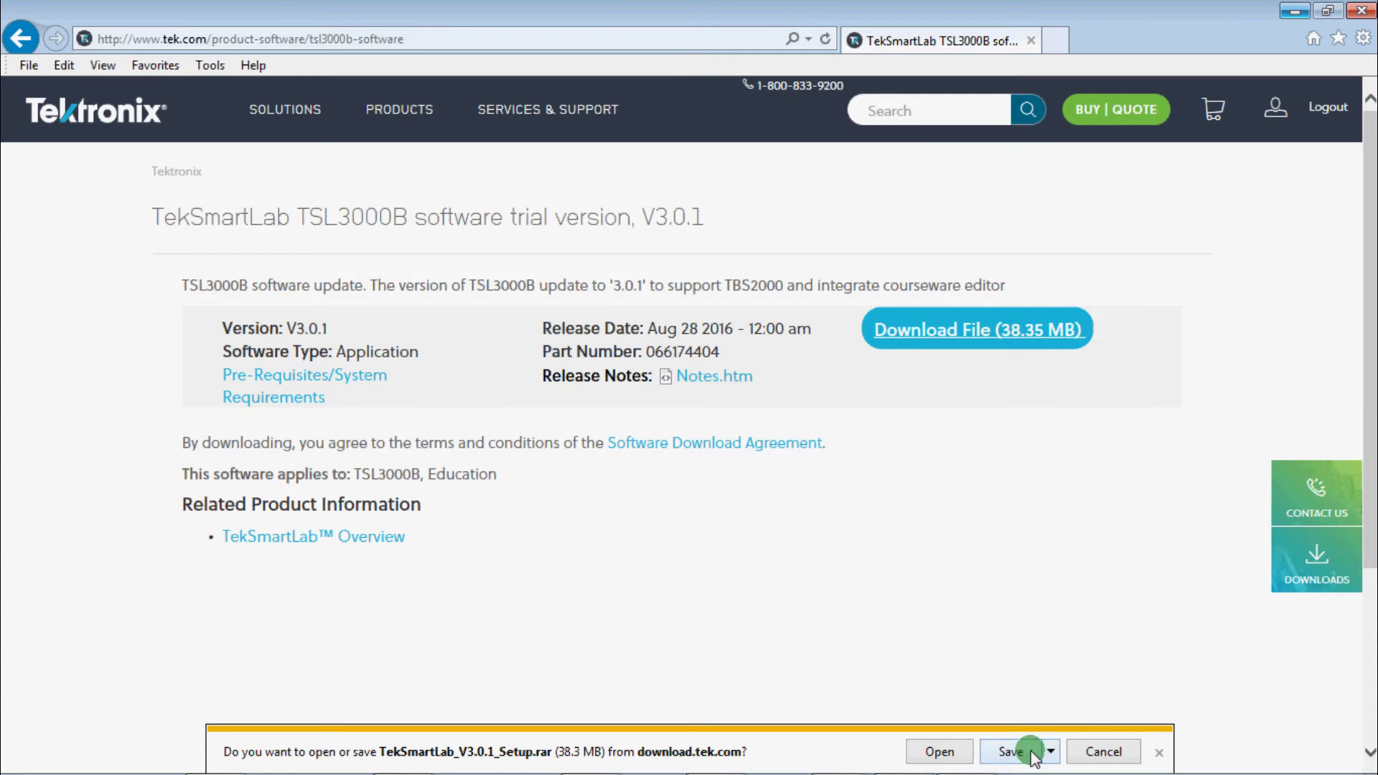
click(1034, 749)
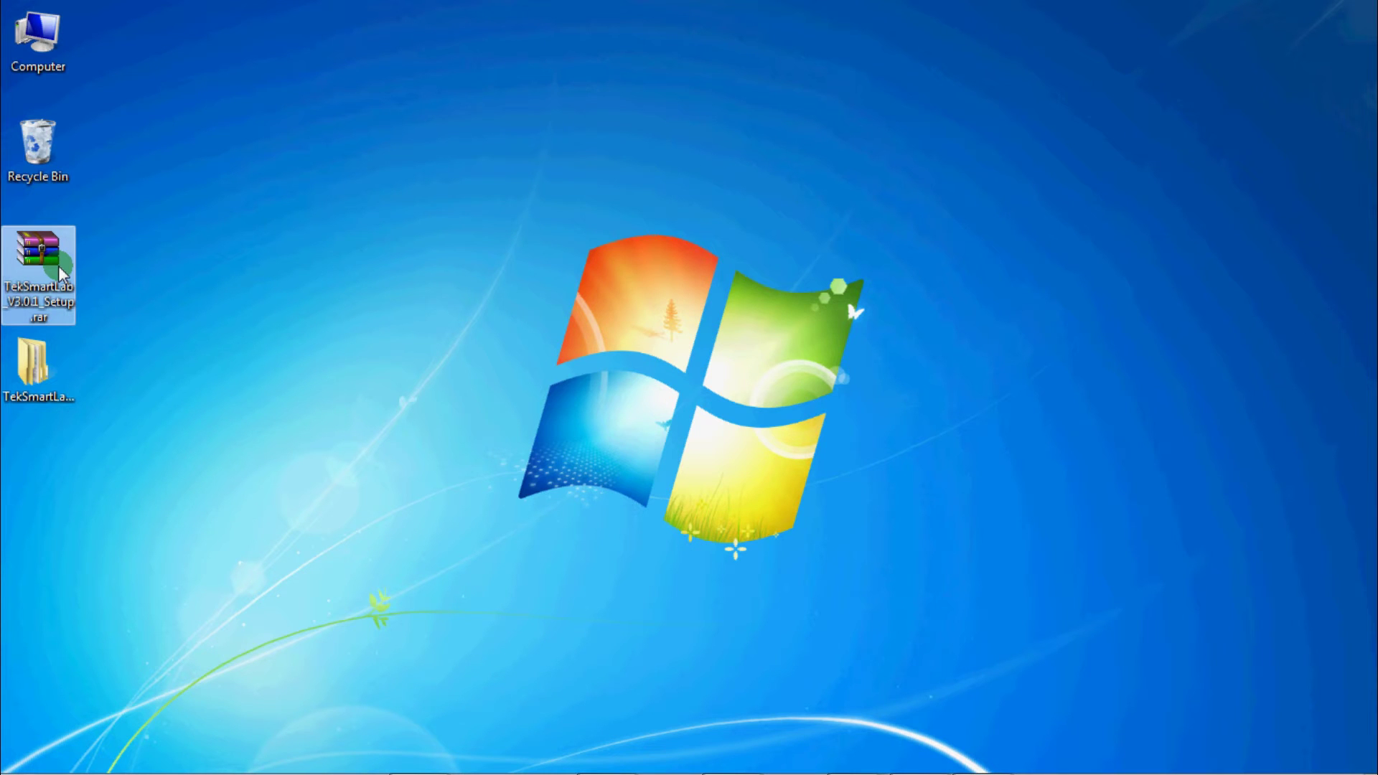
Open the extracted setup folder and installation PDF, then bring up TekSmartLab_V3.0.1_Setup.exe's context menu
click(40, 377)
double_click(40, 377)
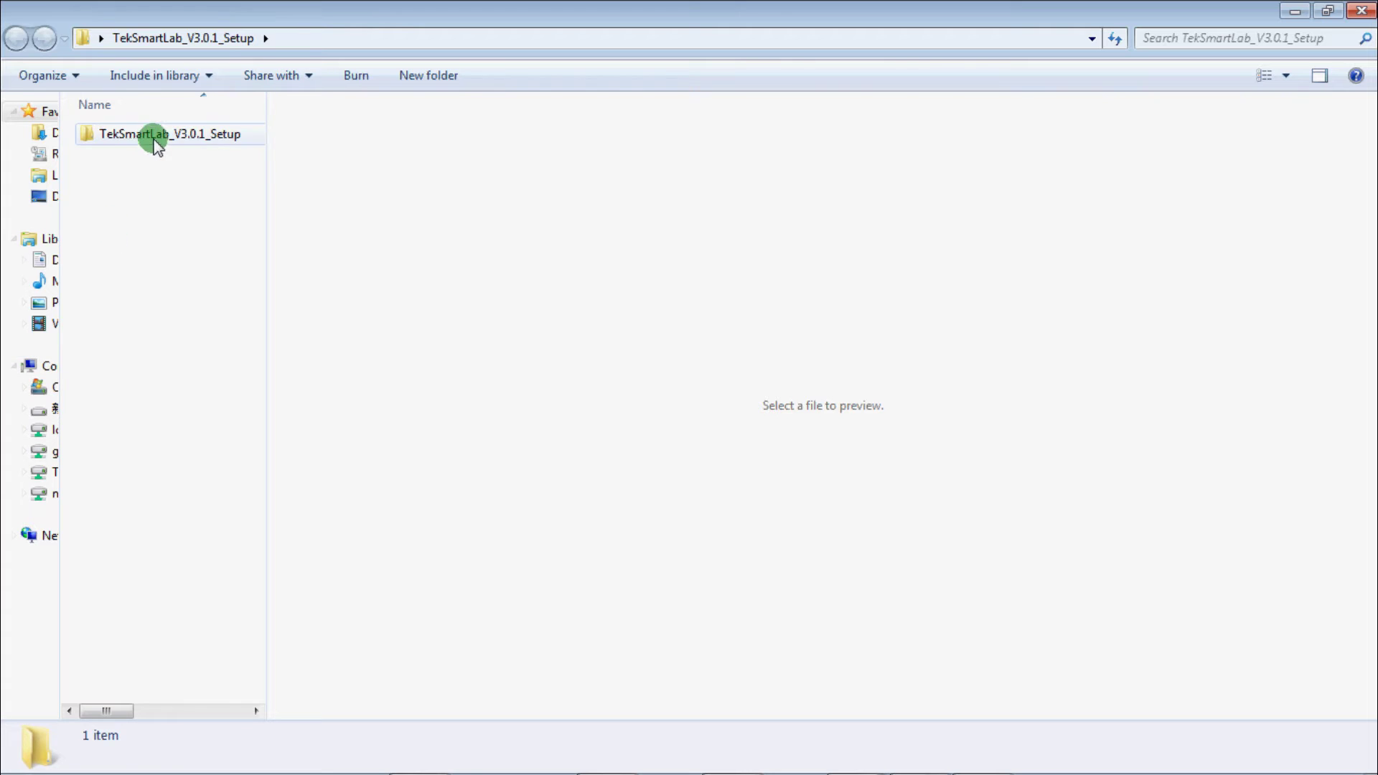
double_click(156, 136)
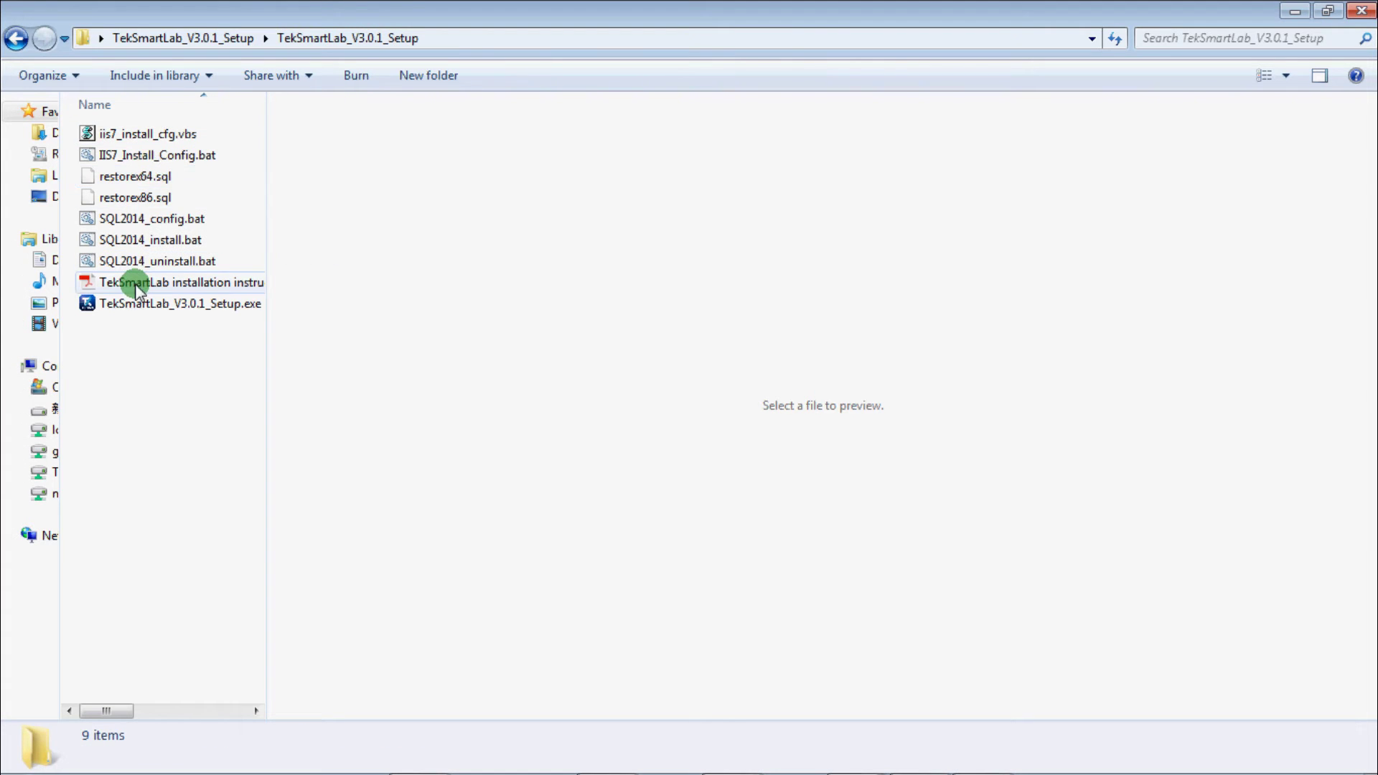
double_click(225, 285)
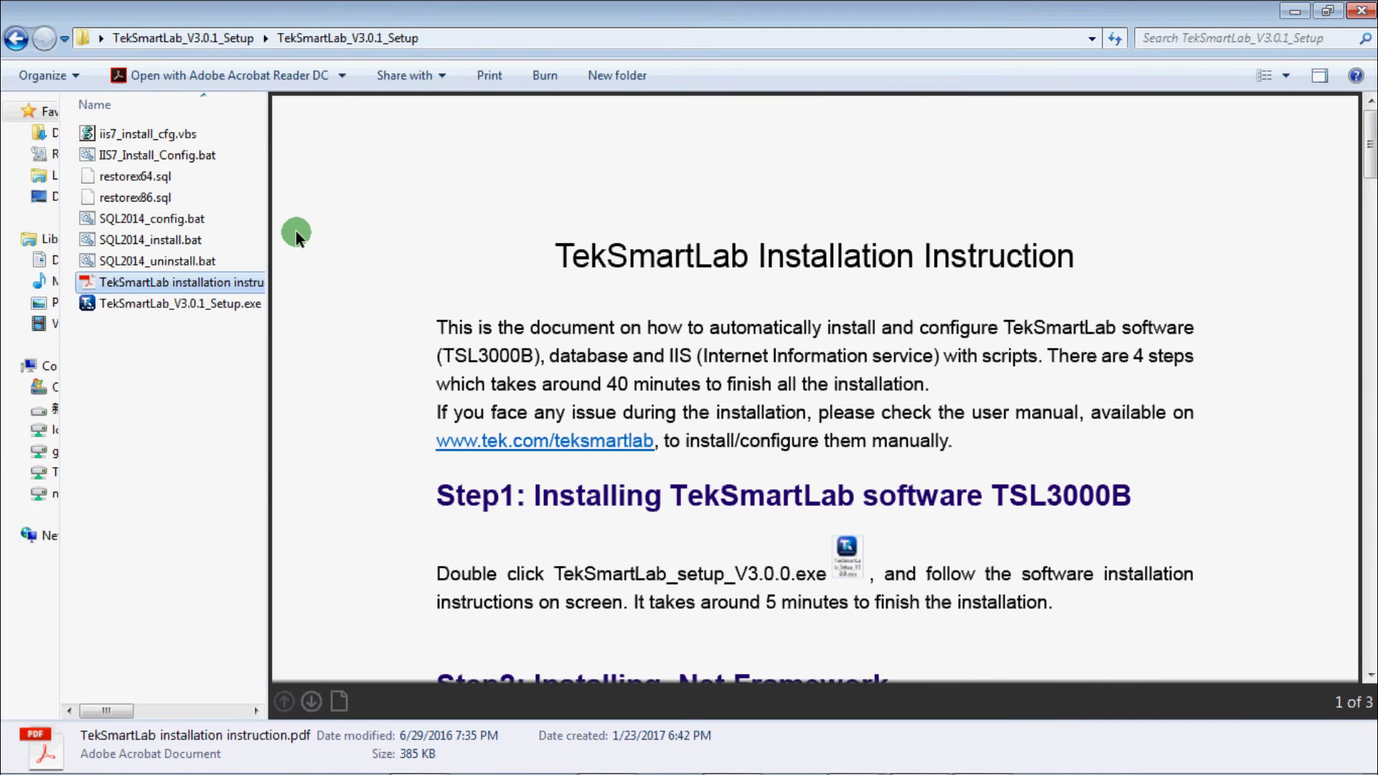
click(178, 304)
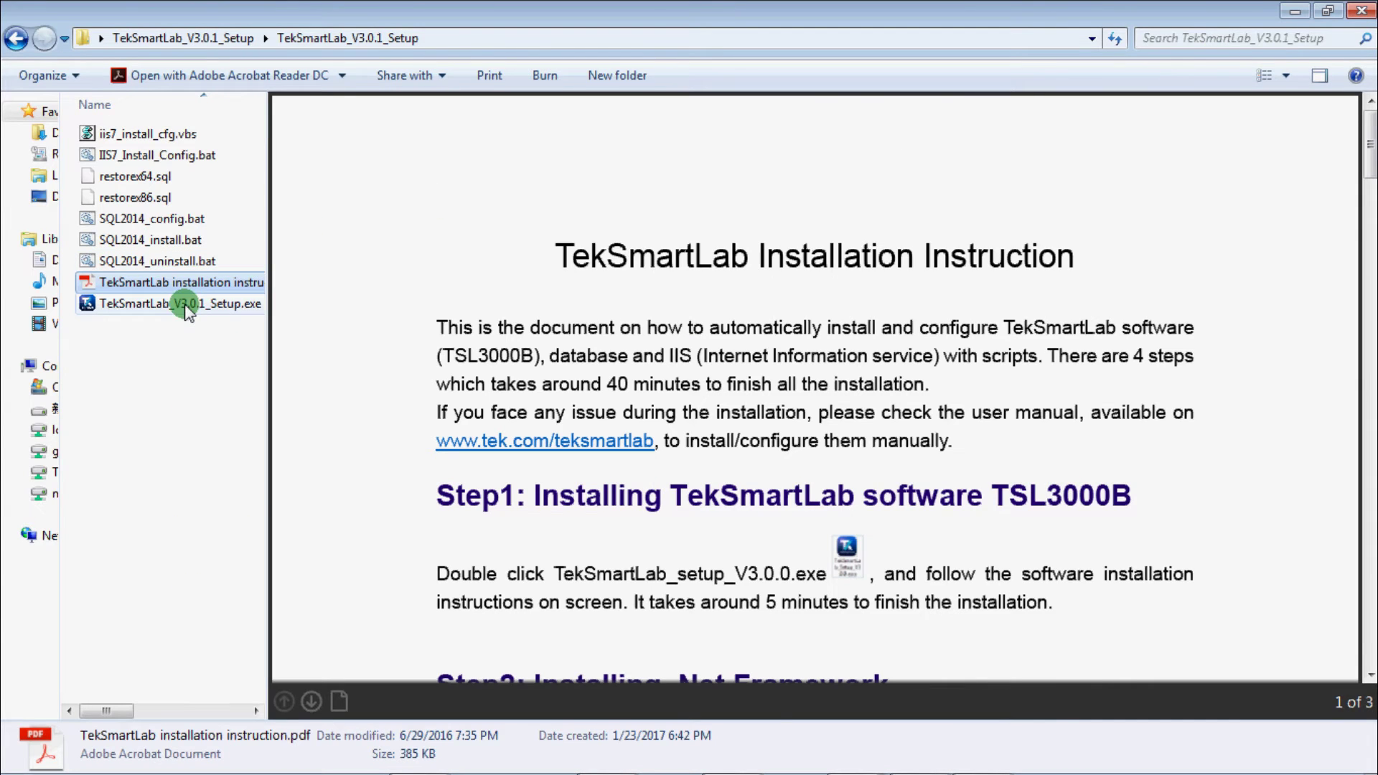
right_click(187, 309)
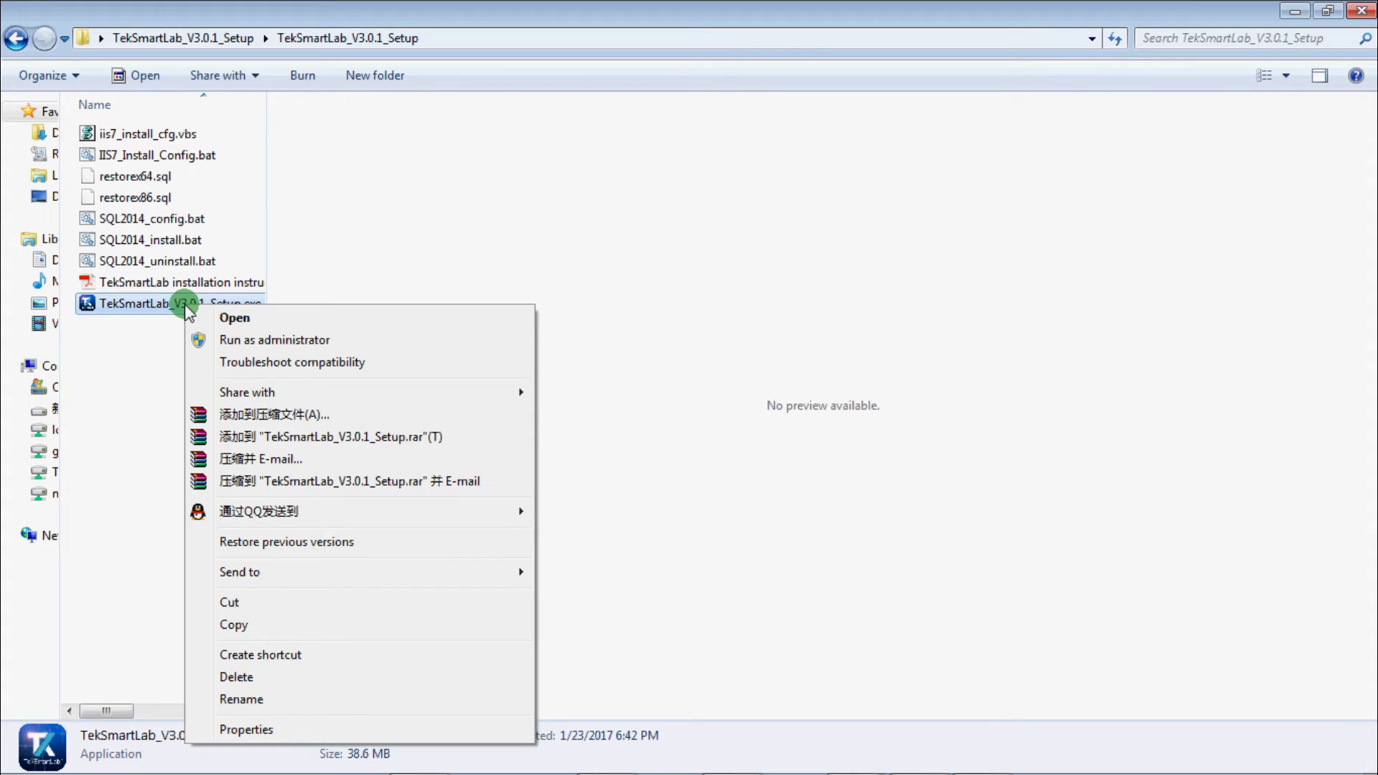
Run the TekSmartLab setup as administrator and install it with the default setup type
click(236, 340)
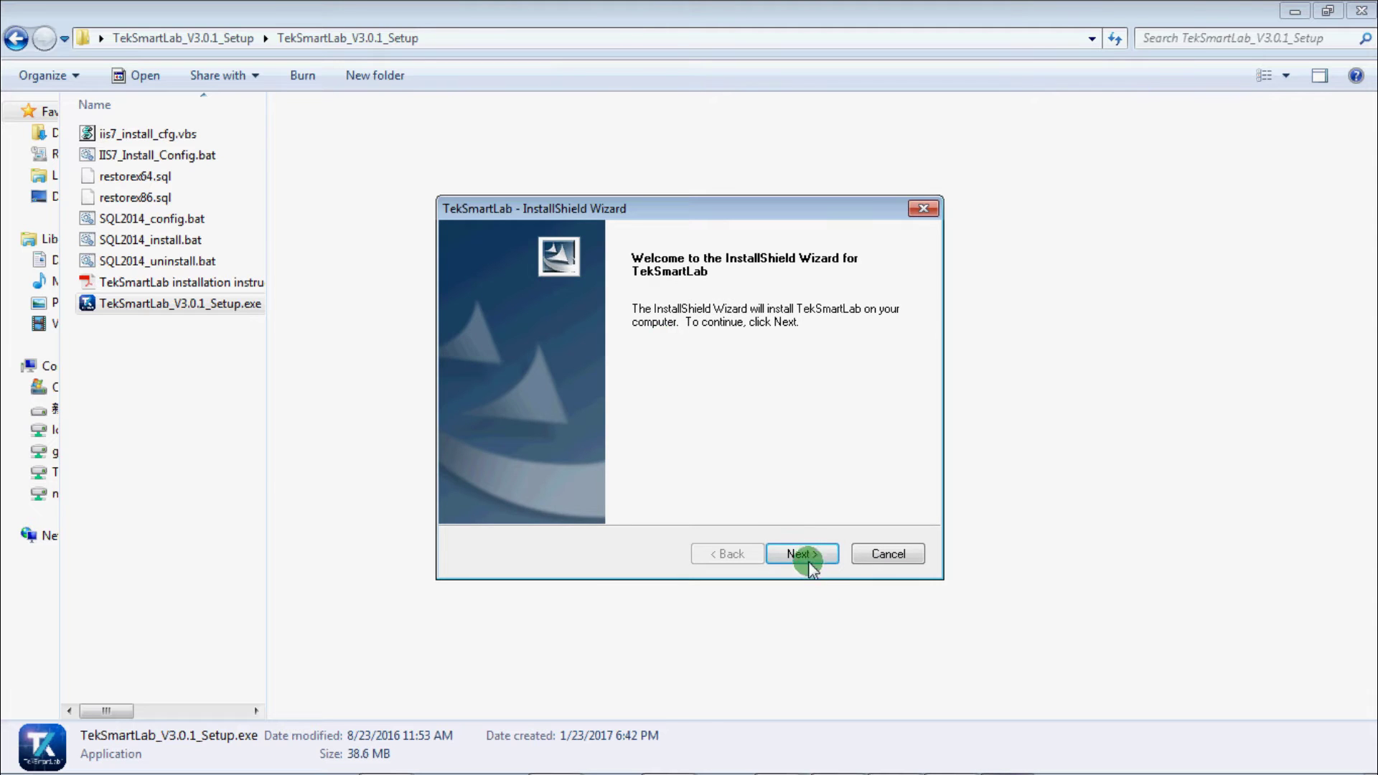
click(804, 556)
click(804, 556)
click(804, 555)
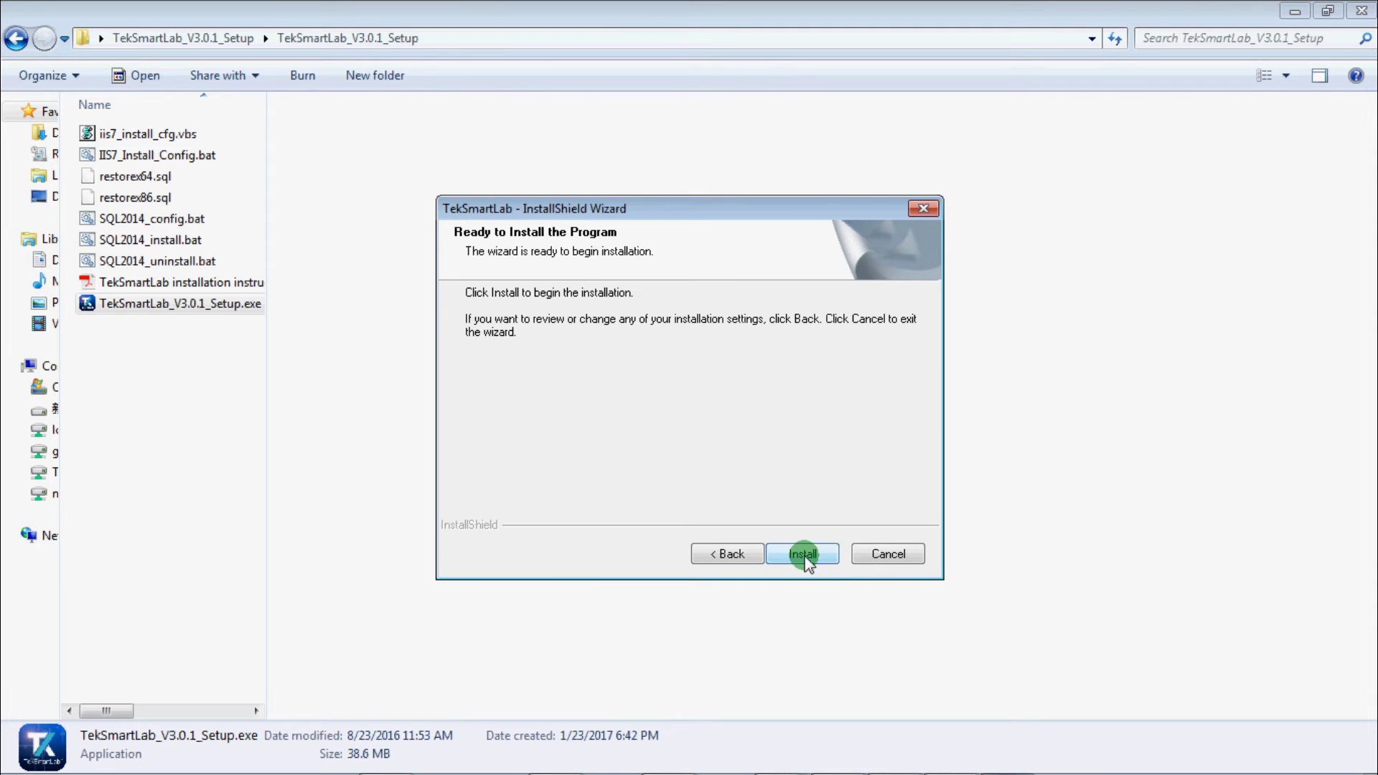
click(804, 554)
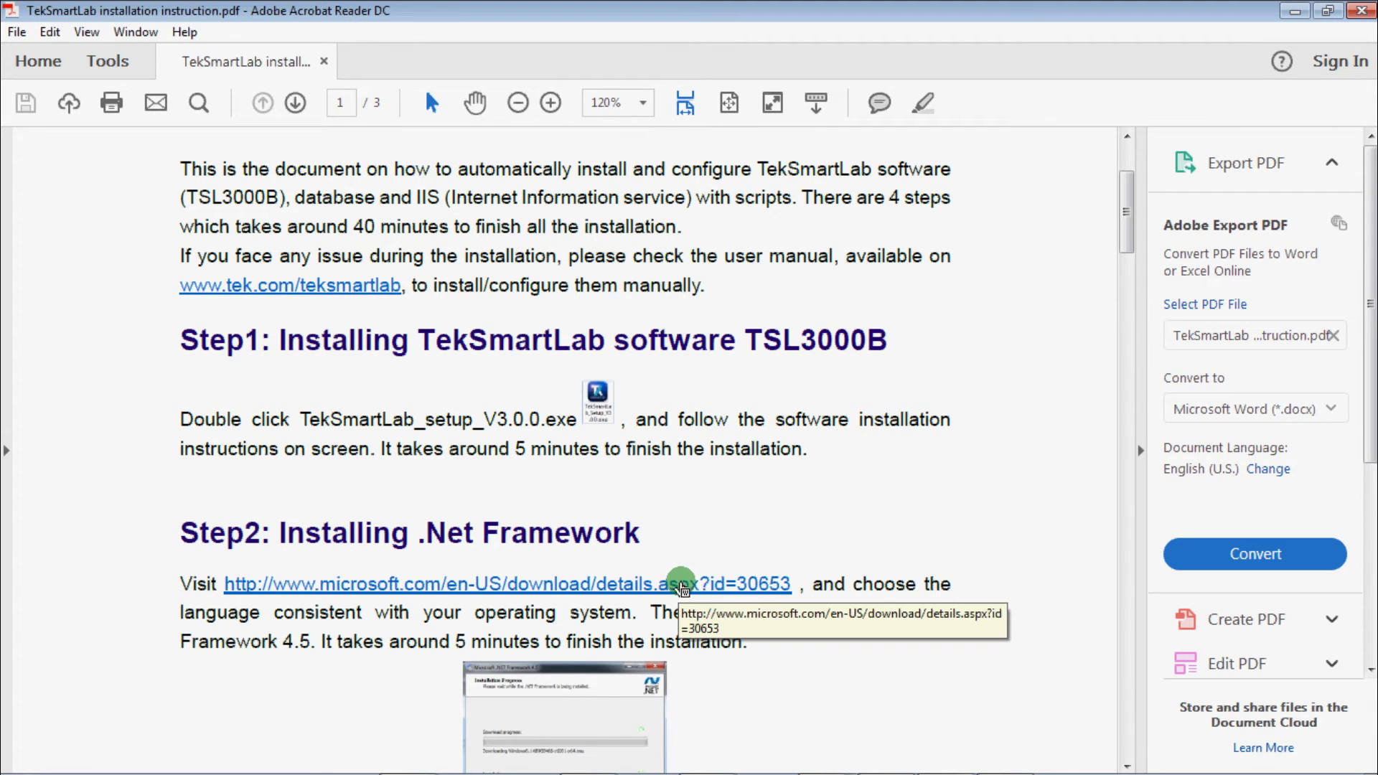
Download and run .NET Framework 4.5 from the guide's link, then cancel since it's installed
click(682, 587)
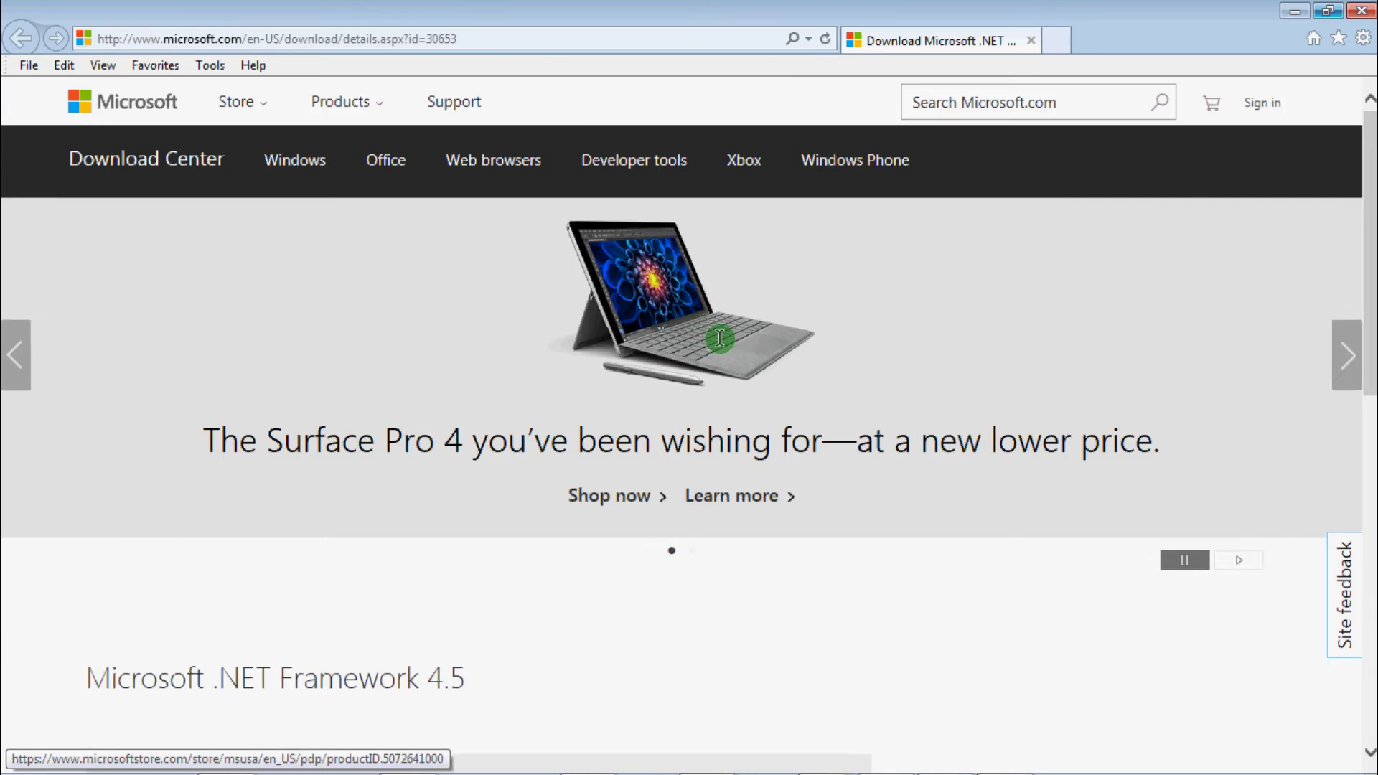
scroll(717, 330, down, 5)
click(722, 373)
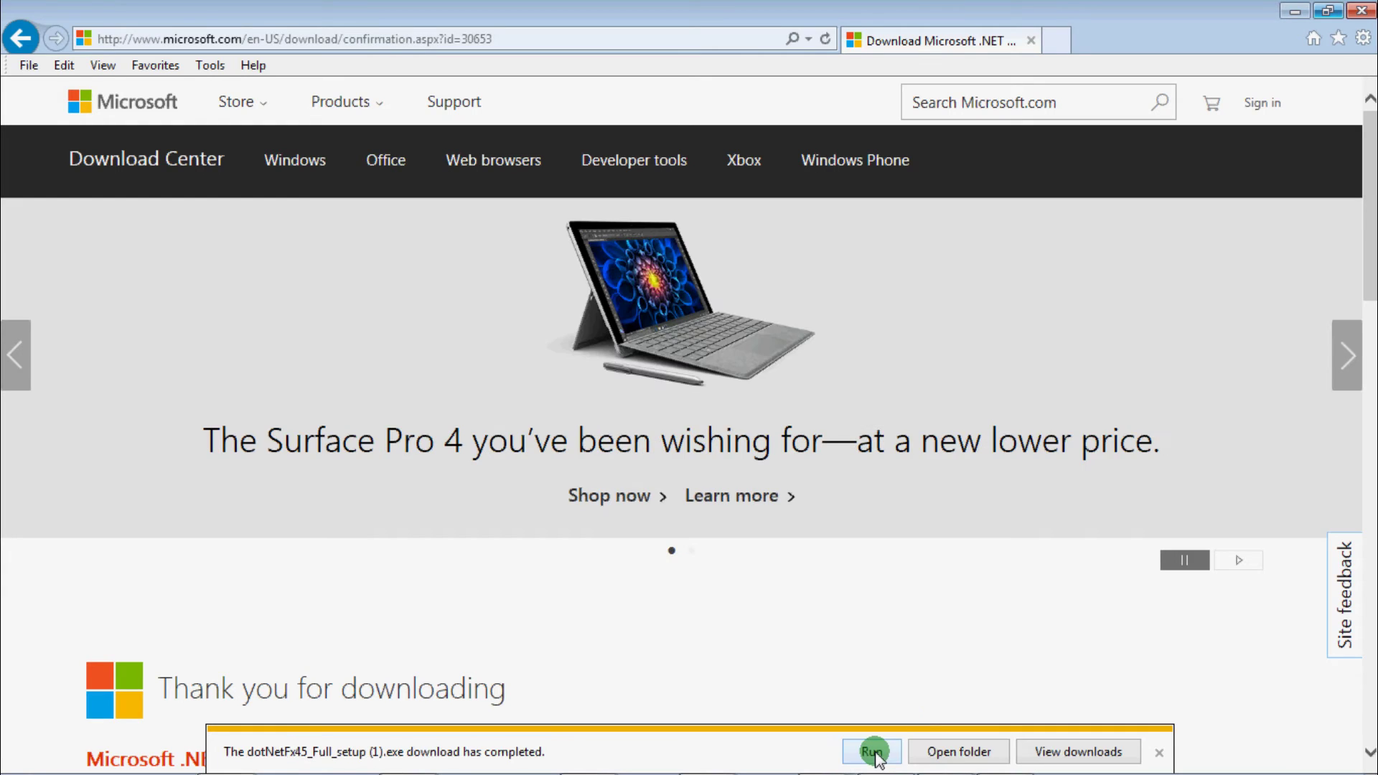
click(794, 747)
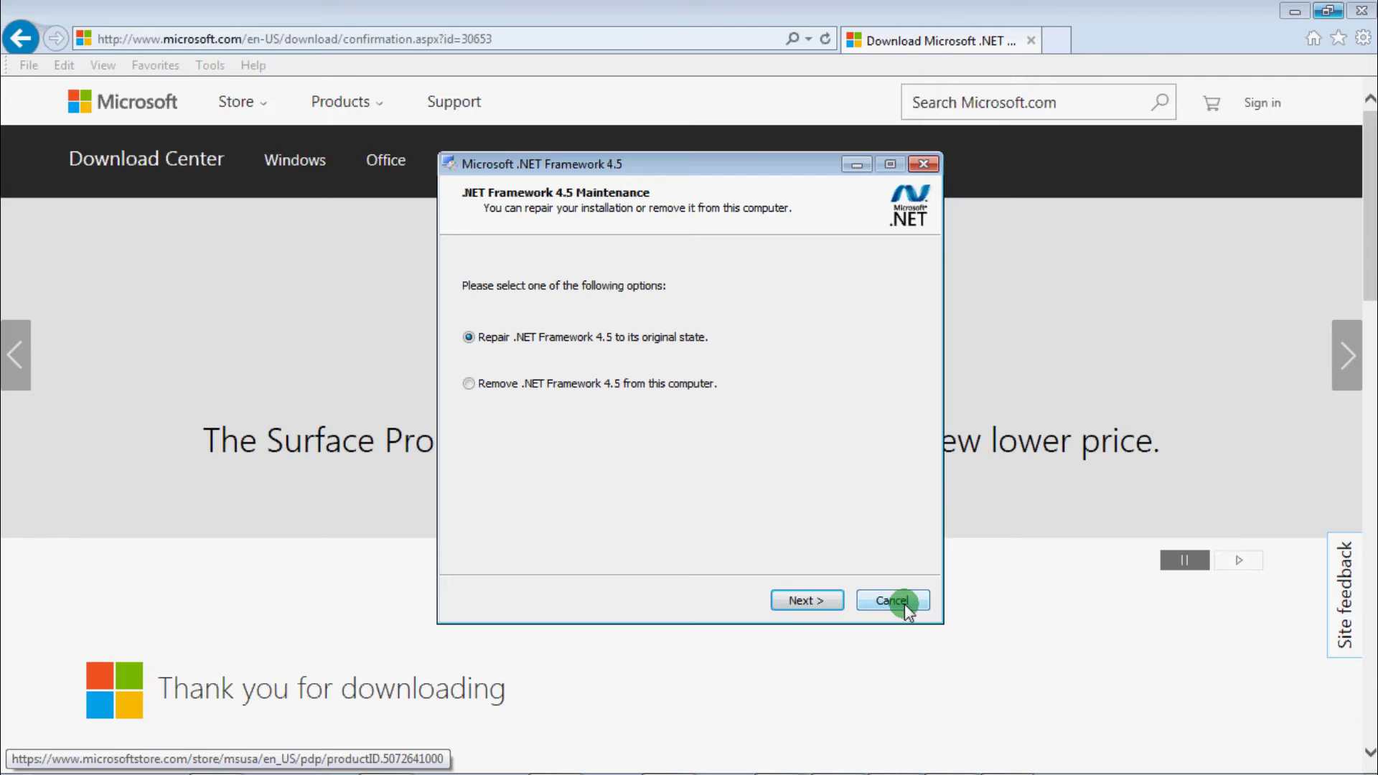
click(904, 604)
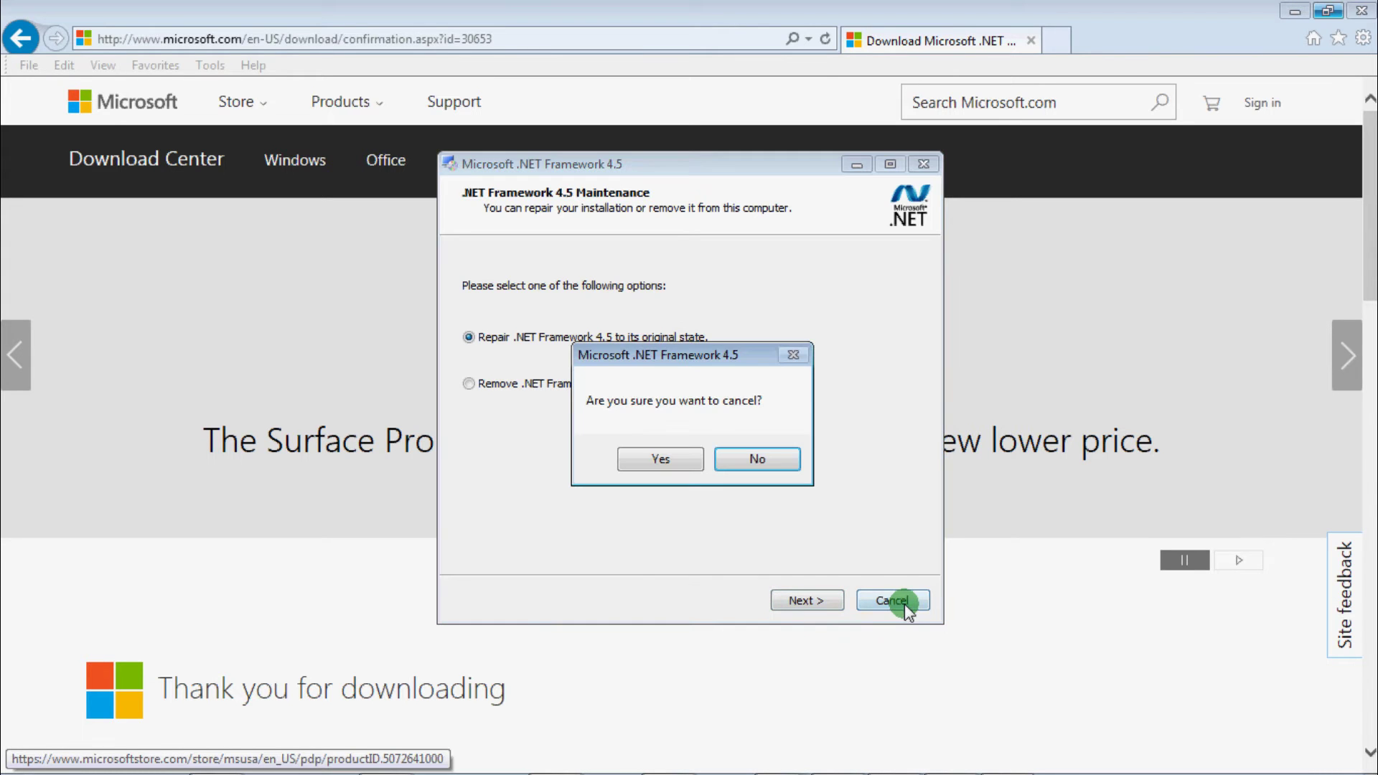
click(667, 460)
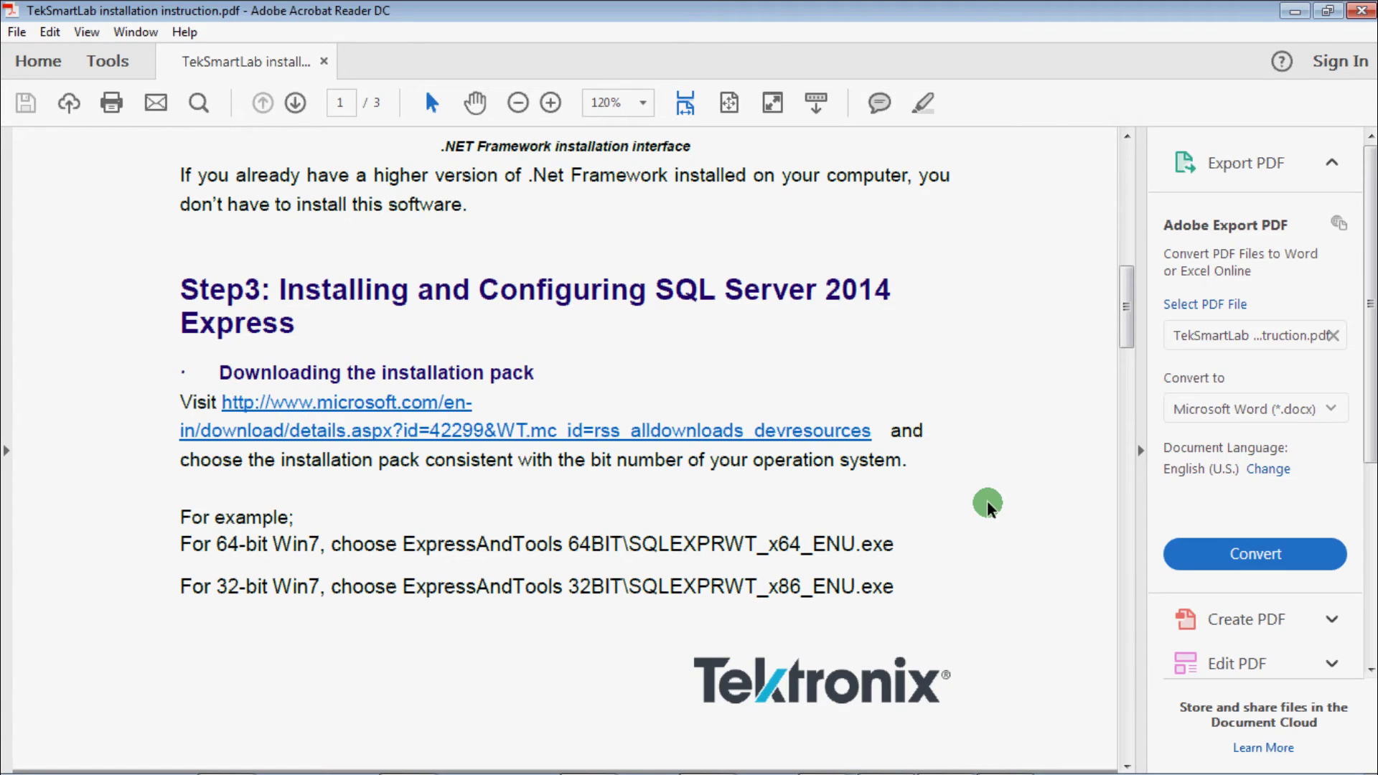
Pick ExpressAndTools 64BIT\SQLEXPRWT_x64_ENU.exe from the SQL Server 2014 Express downloads and download it
click(597, 447)
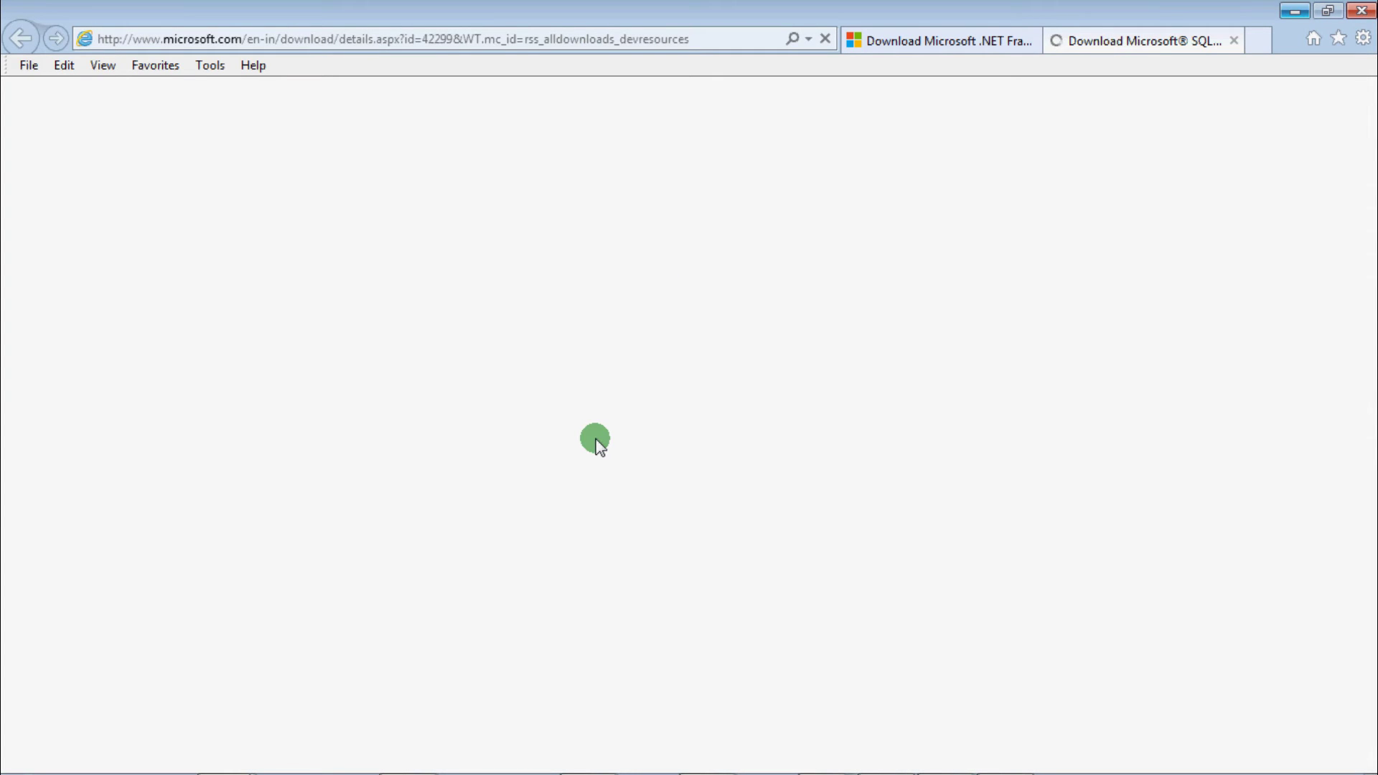
scroll(595, 441, down, 5)
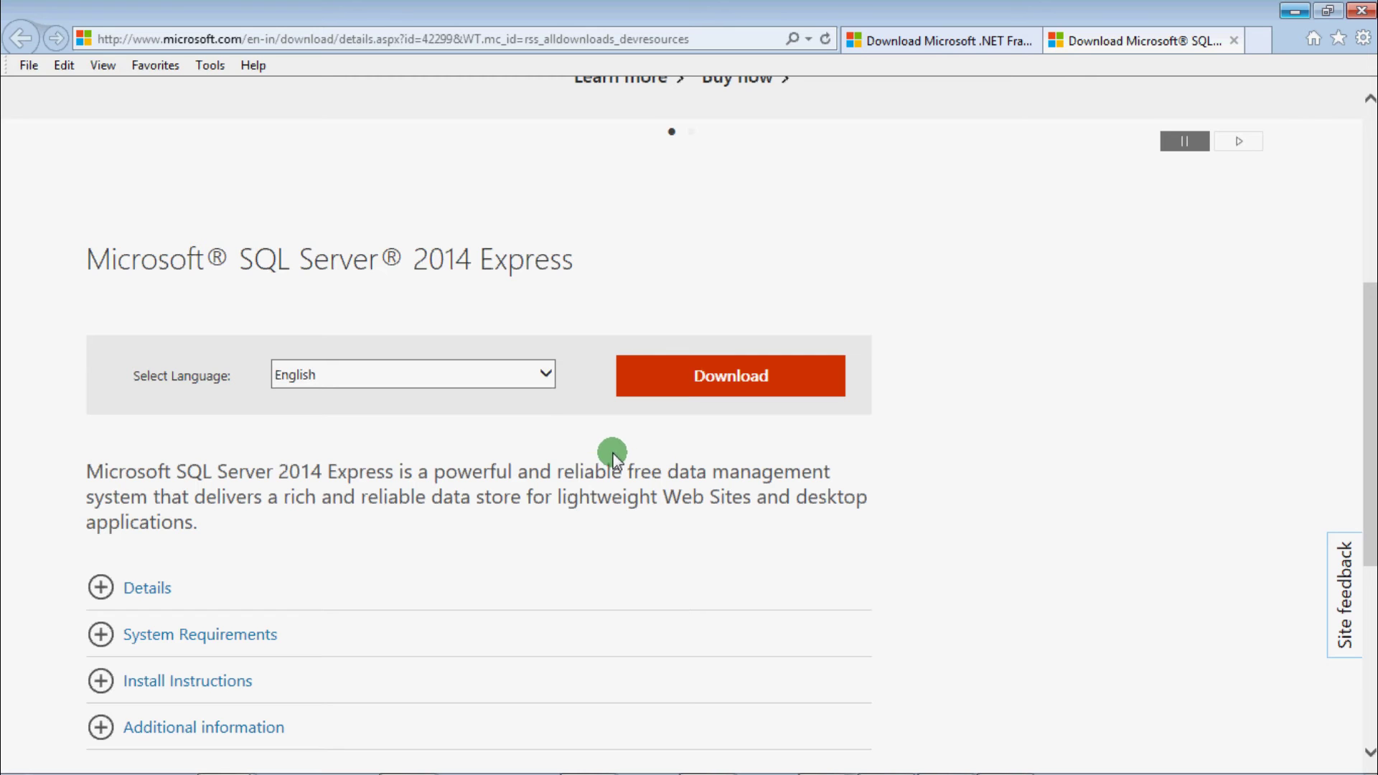
click(692, 387)
scroll(692, 390, down, 3)
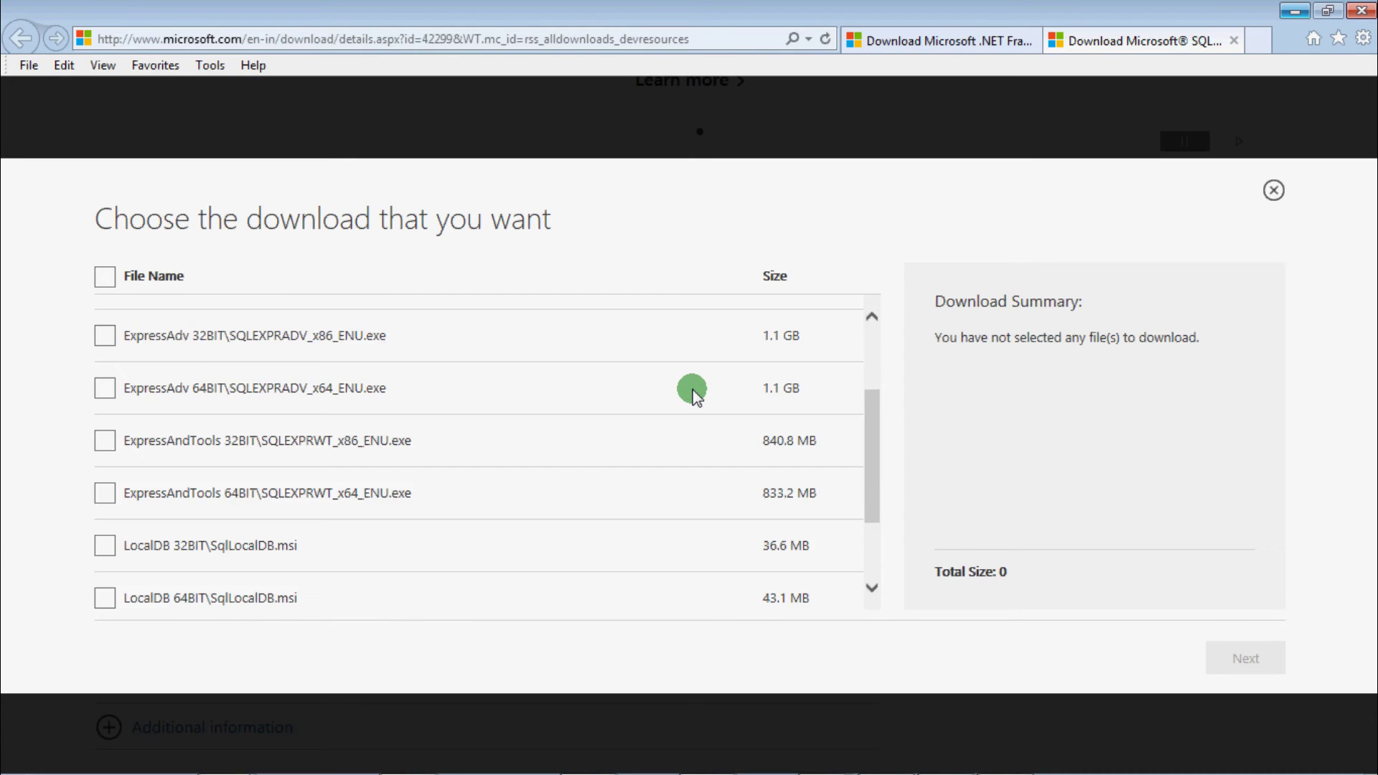
drag(188, 386, 407, 404)
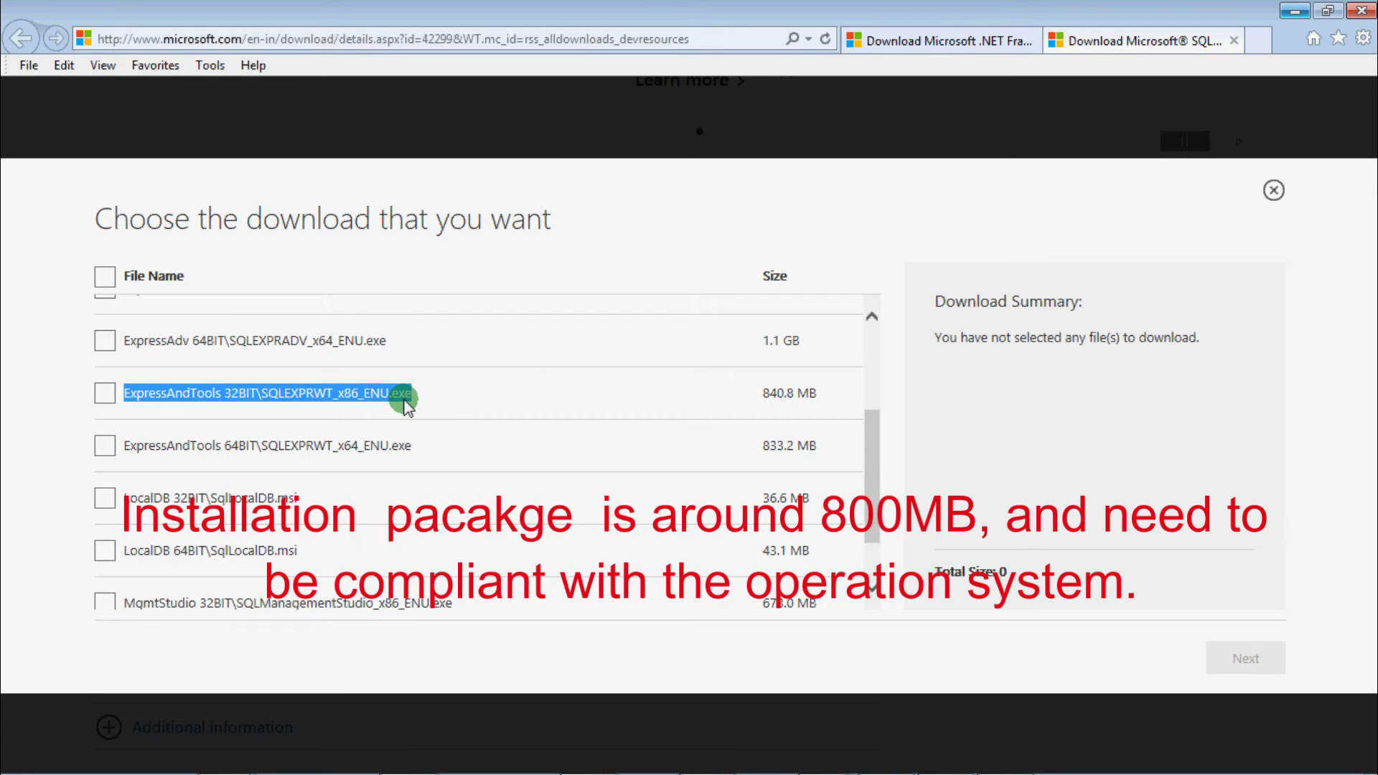
drag(179, 450, 430, 446)
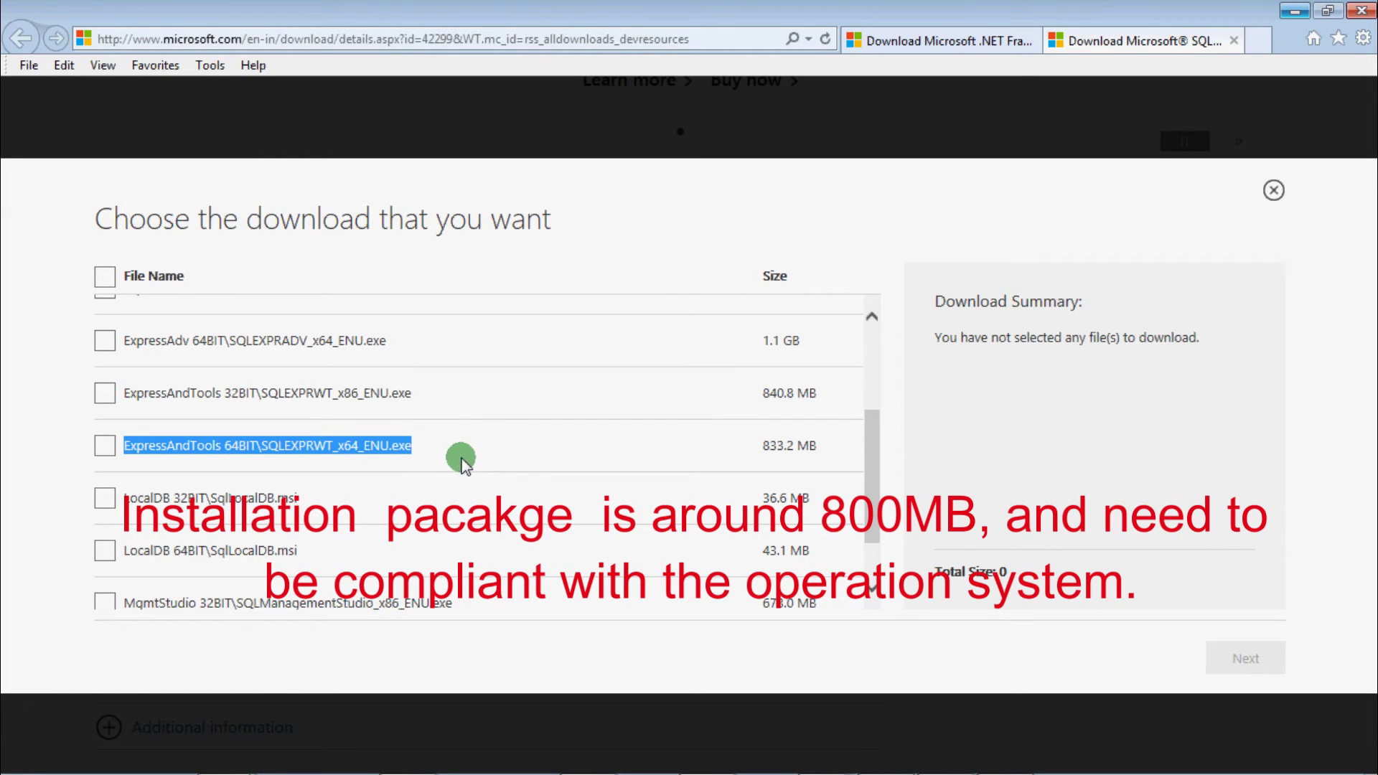
click(105, 446)
click(1236, 657)
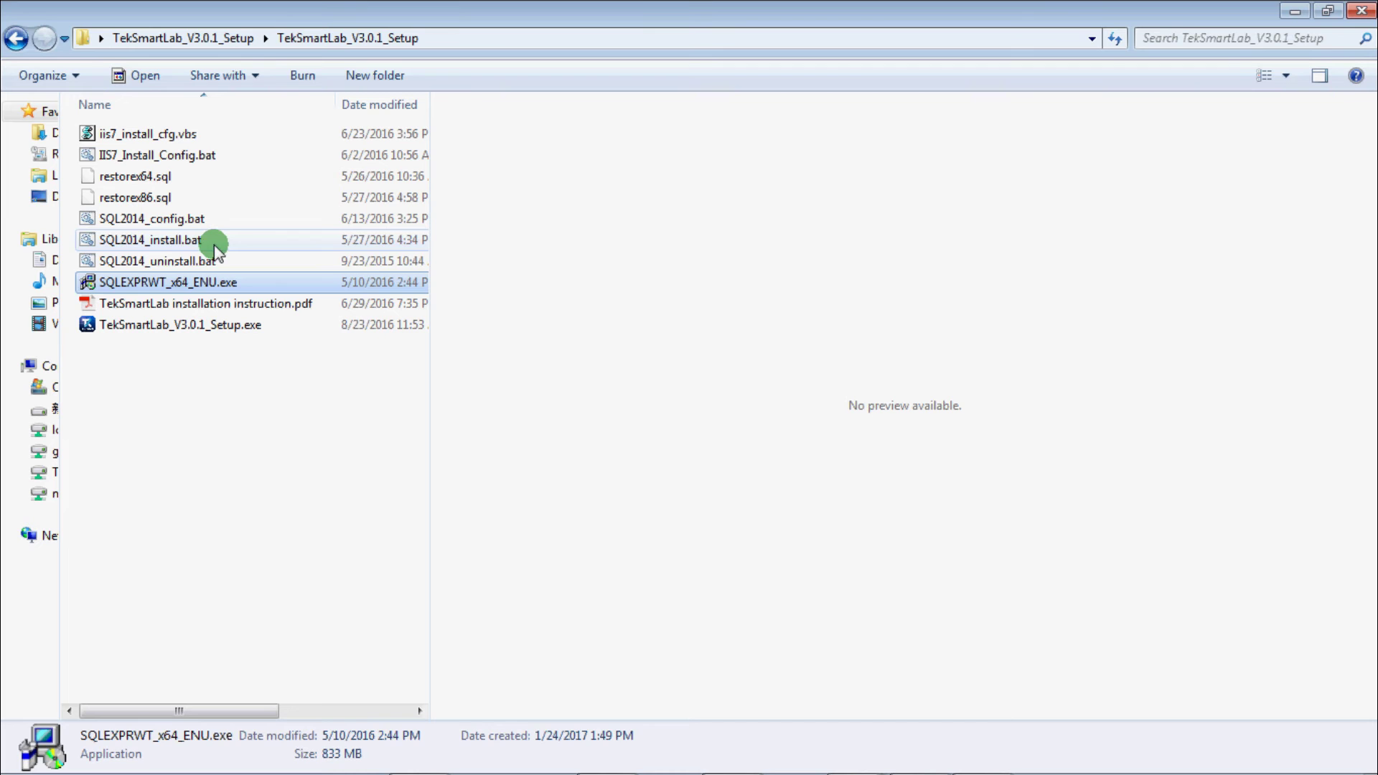
Run SQL2014_install.bat as administrator and continue past its pause prompt
click(214, 244)
right_click(211, 246)
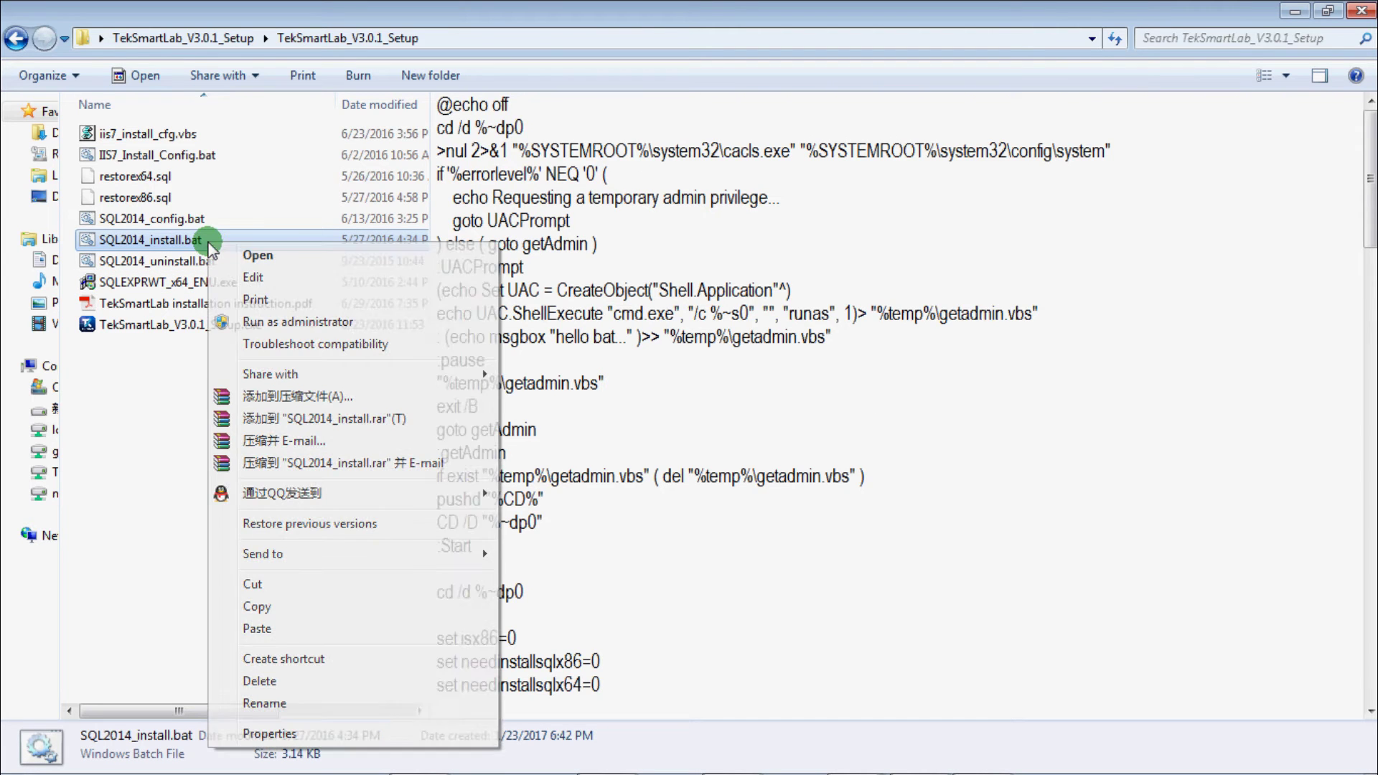
click(262, 323)
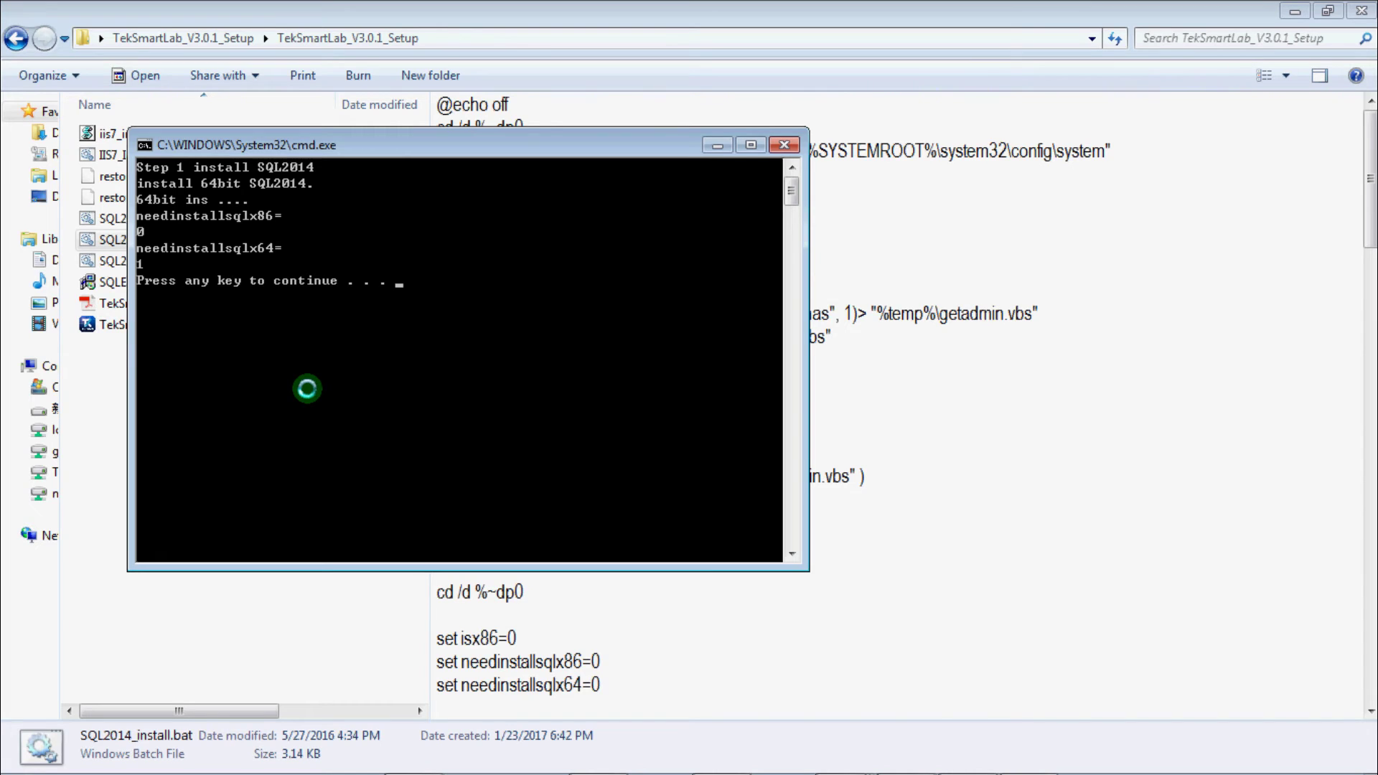
key(Return)
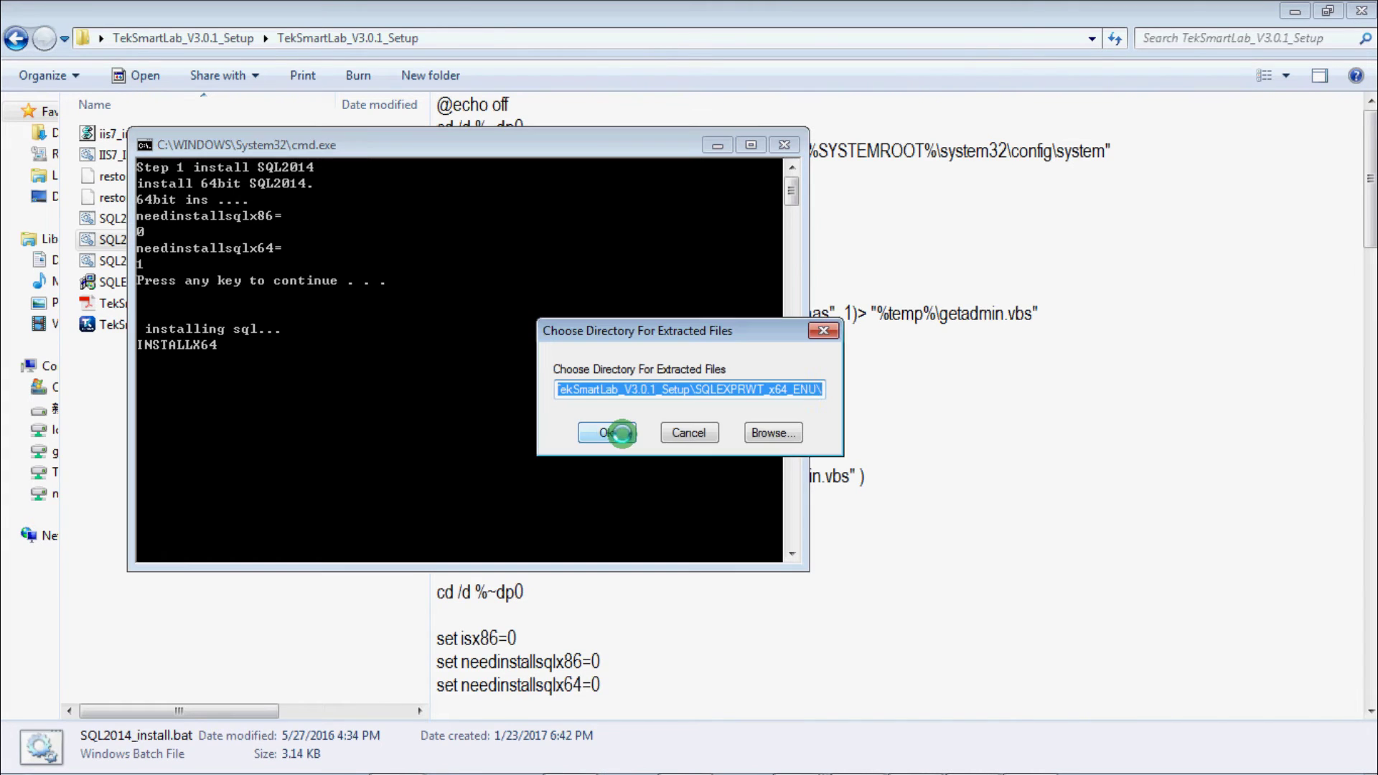
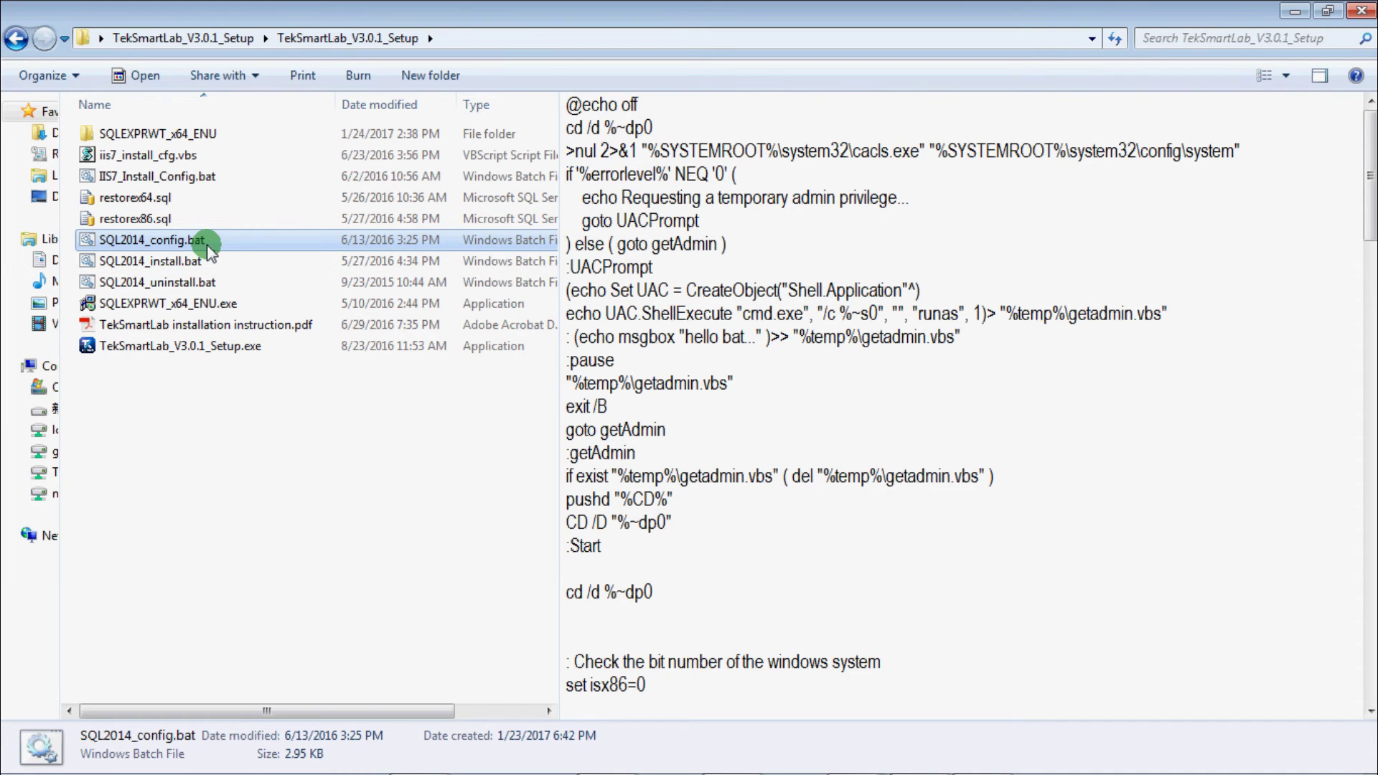
Run SQL2014_config.bat as administrator to restore the SQL database, then return to the instruction PDF
right_click(209, 246)
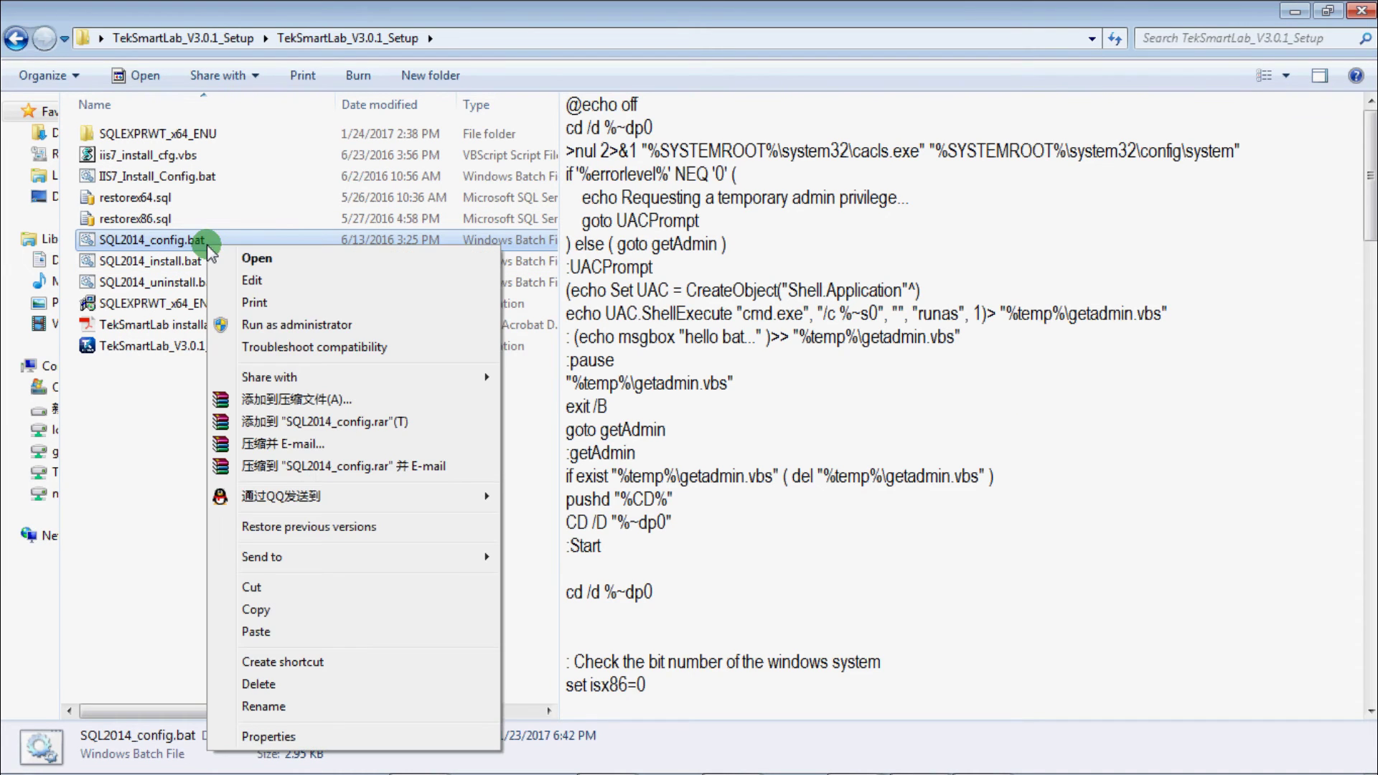
click(240, 326)
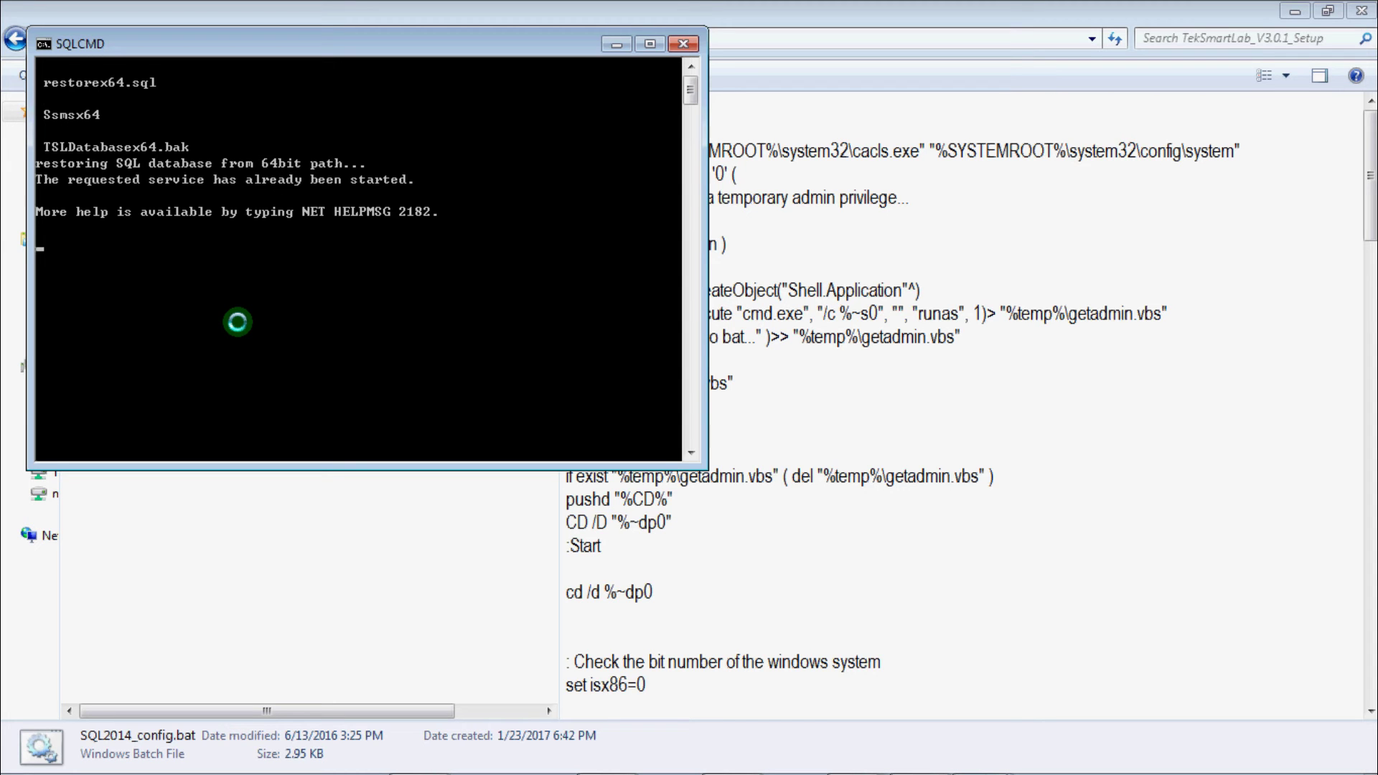
key(Return)
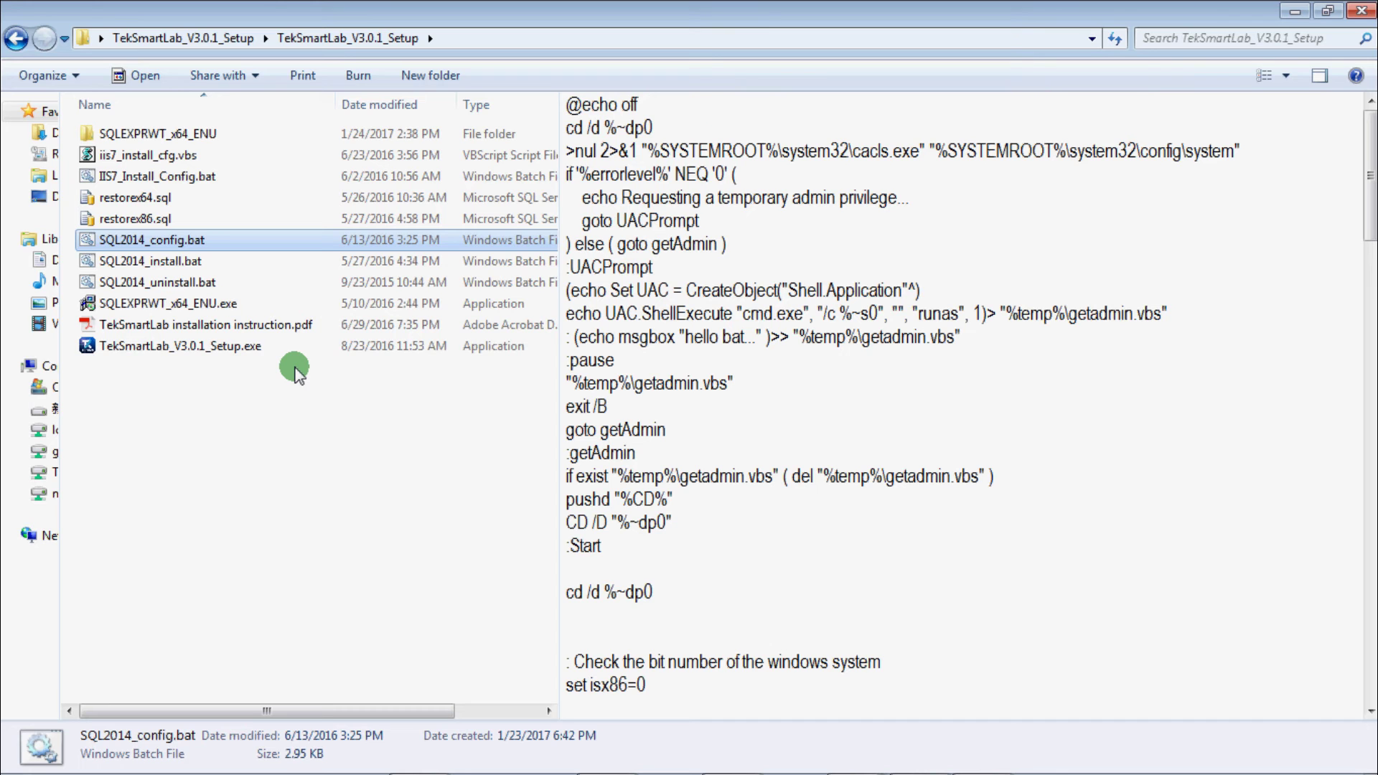
key(alt+Tab)
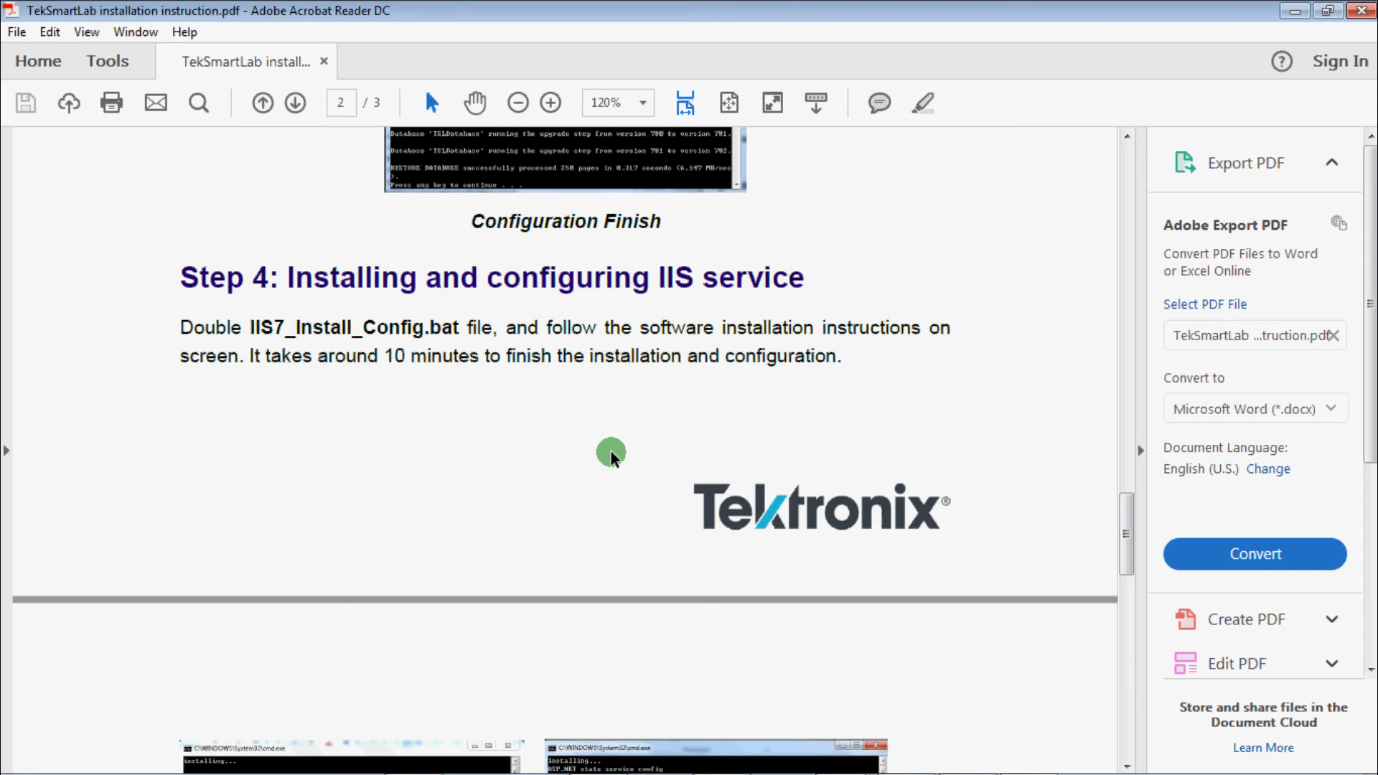
Highlight the Step 4 IIS installation heading in the PDF, then return to the setup folder
drag(696, 277, 287, 278)
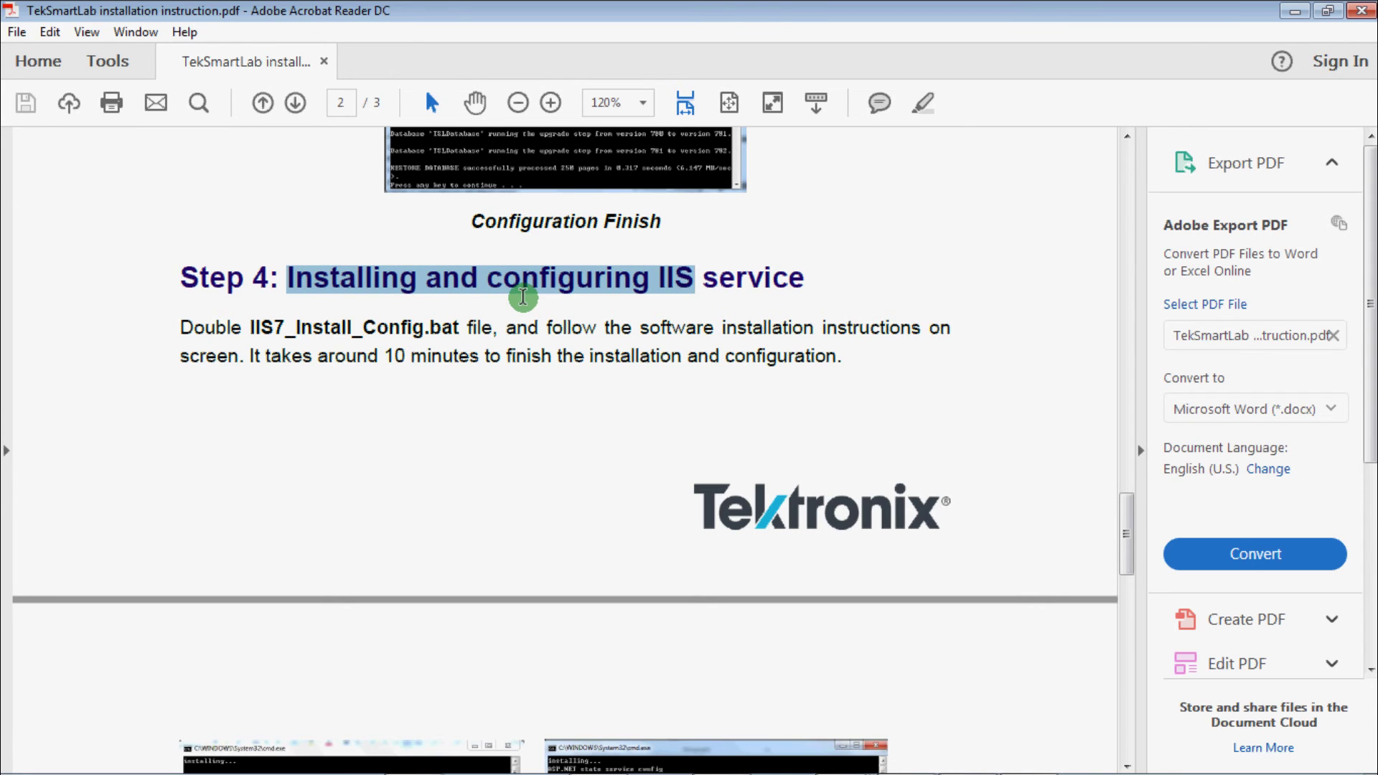
key(alt+Tab)
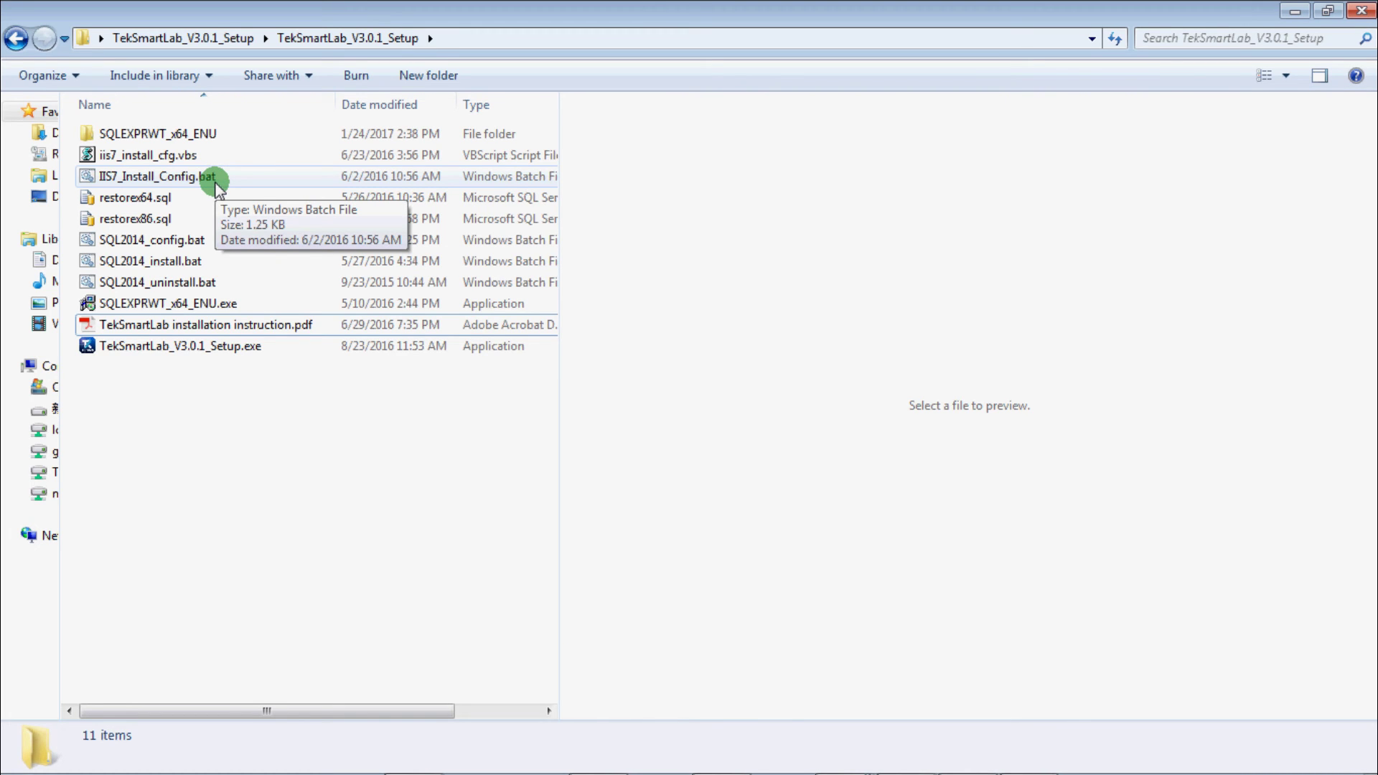
Run IIS7_Install_Config.bat as administrator, confirming the IIS install and TSL website configuration messages
click(216, 184)
right_click(217, 186)
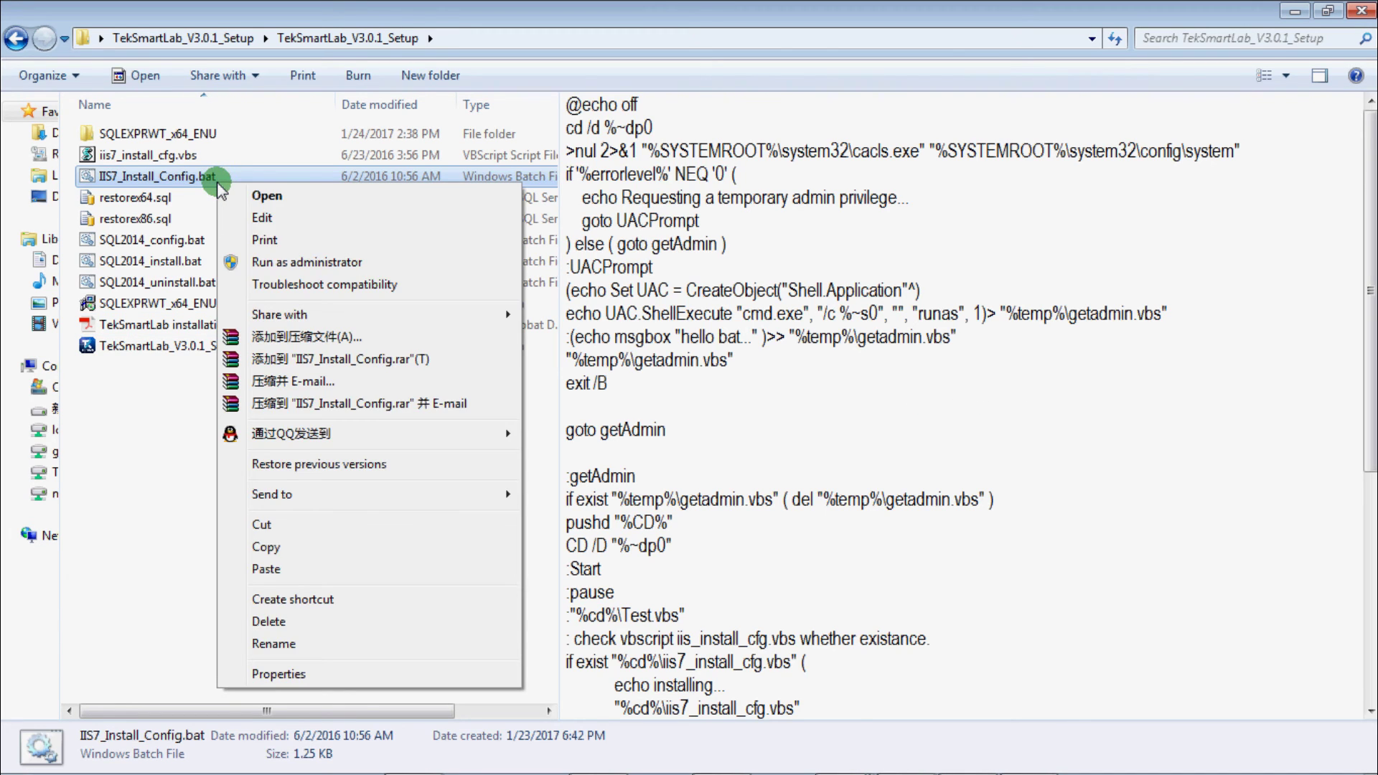
click(260, 264)
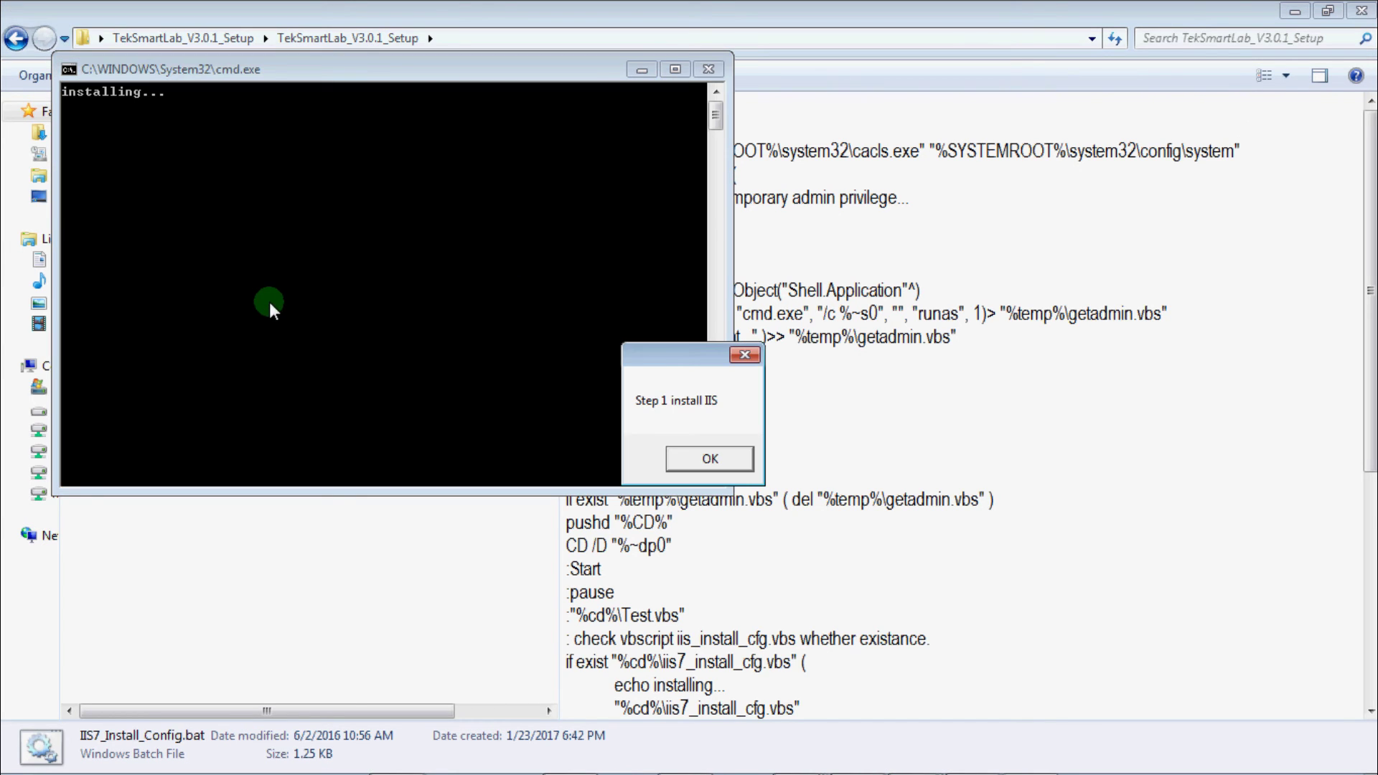
click(711, 460)
click(706, 464)
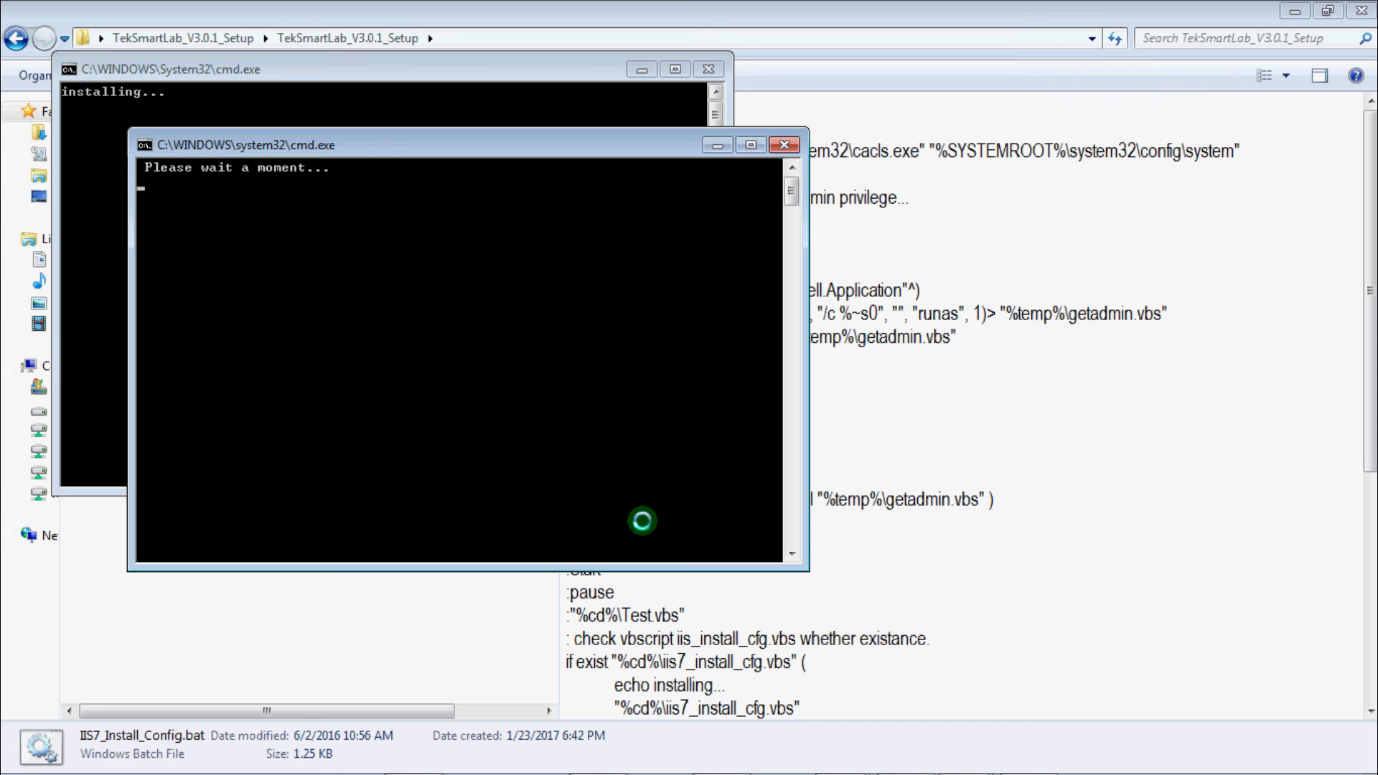
click(732, 459)
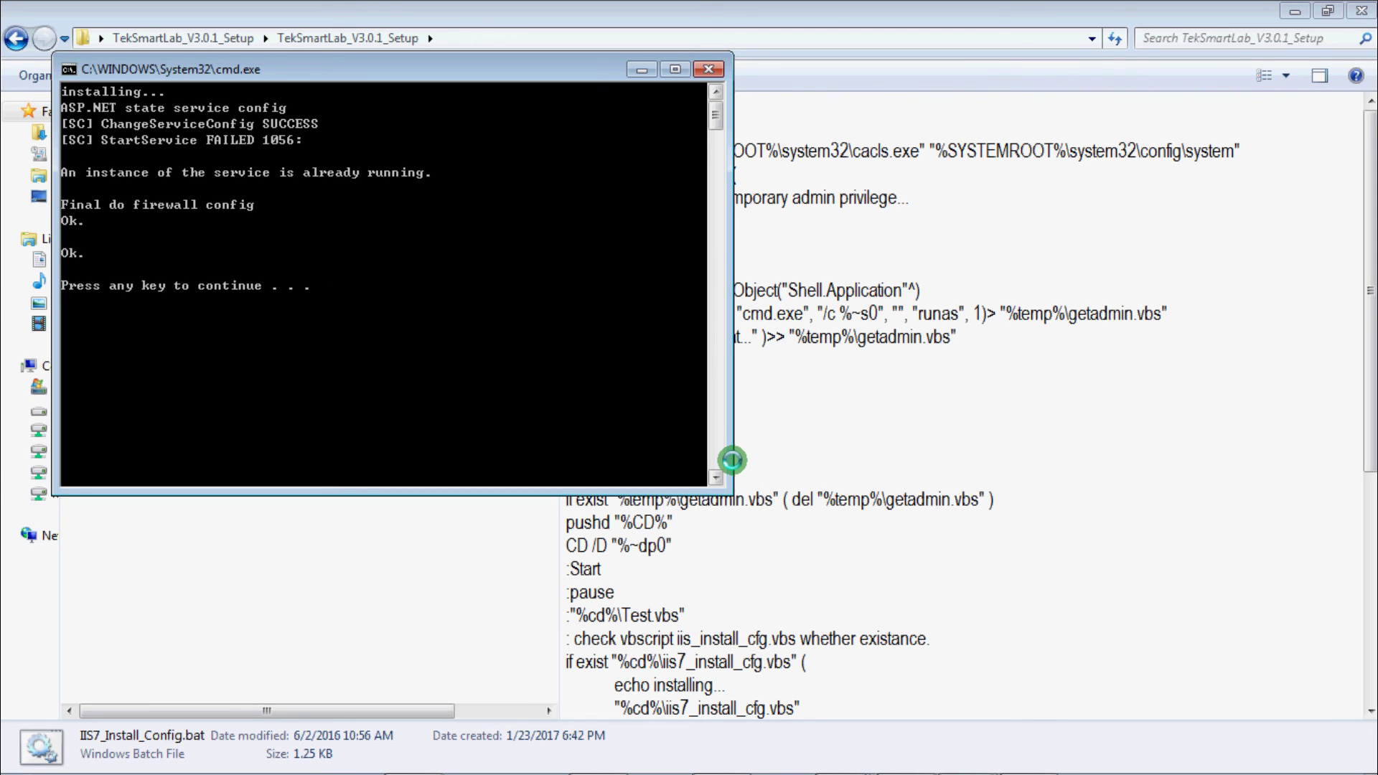
key(Return)
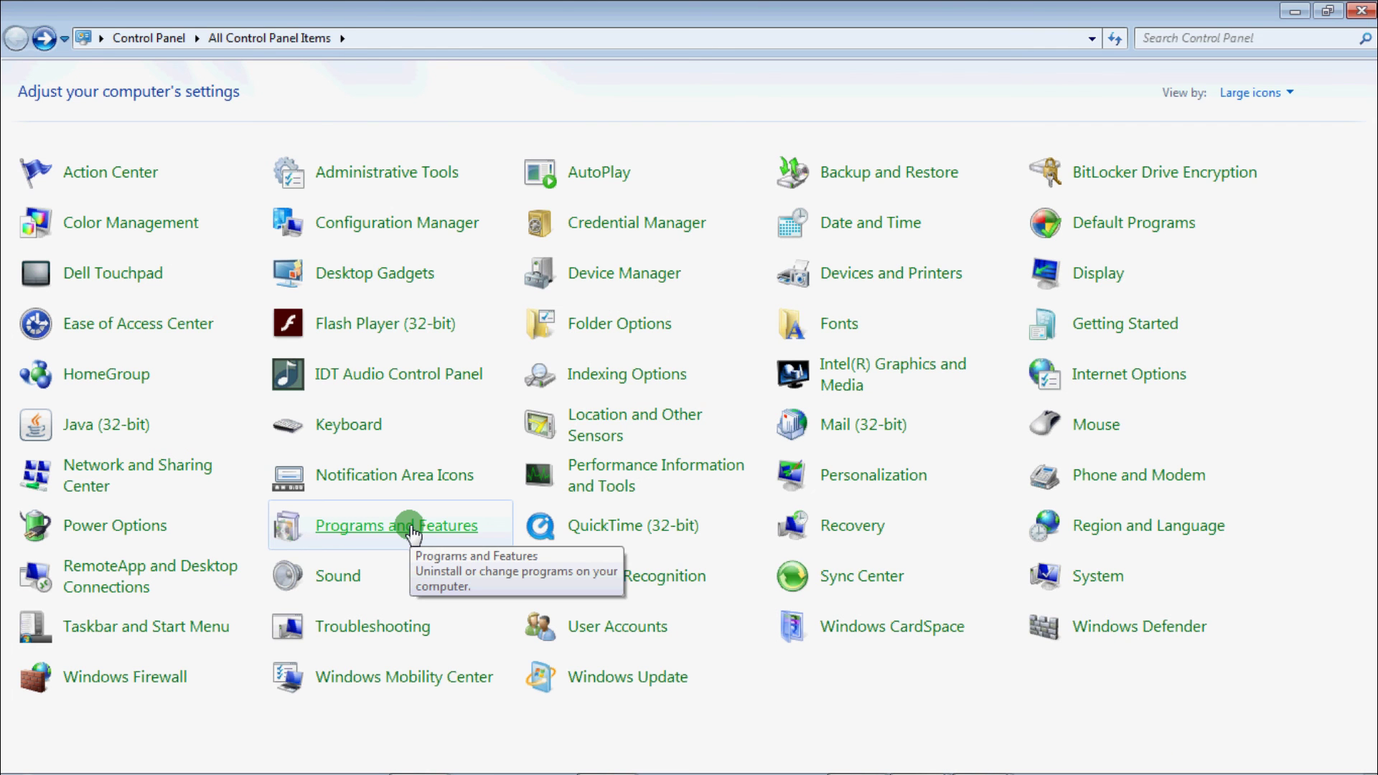
Inspect Internet Information Services > World Wide Web Services in Windows Features, then show the IIS settings slide
click(411, 528)
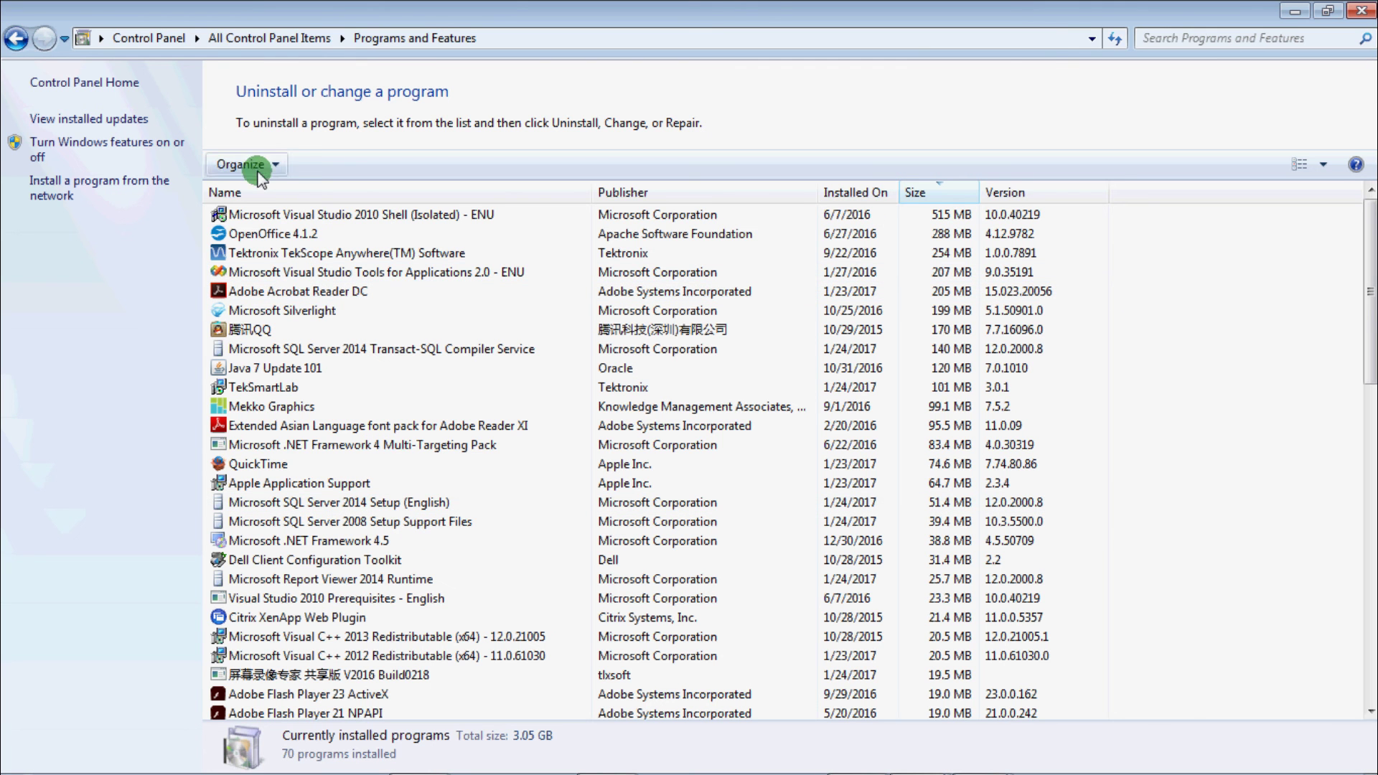
click(135, 145)
click(503, 375)
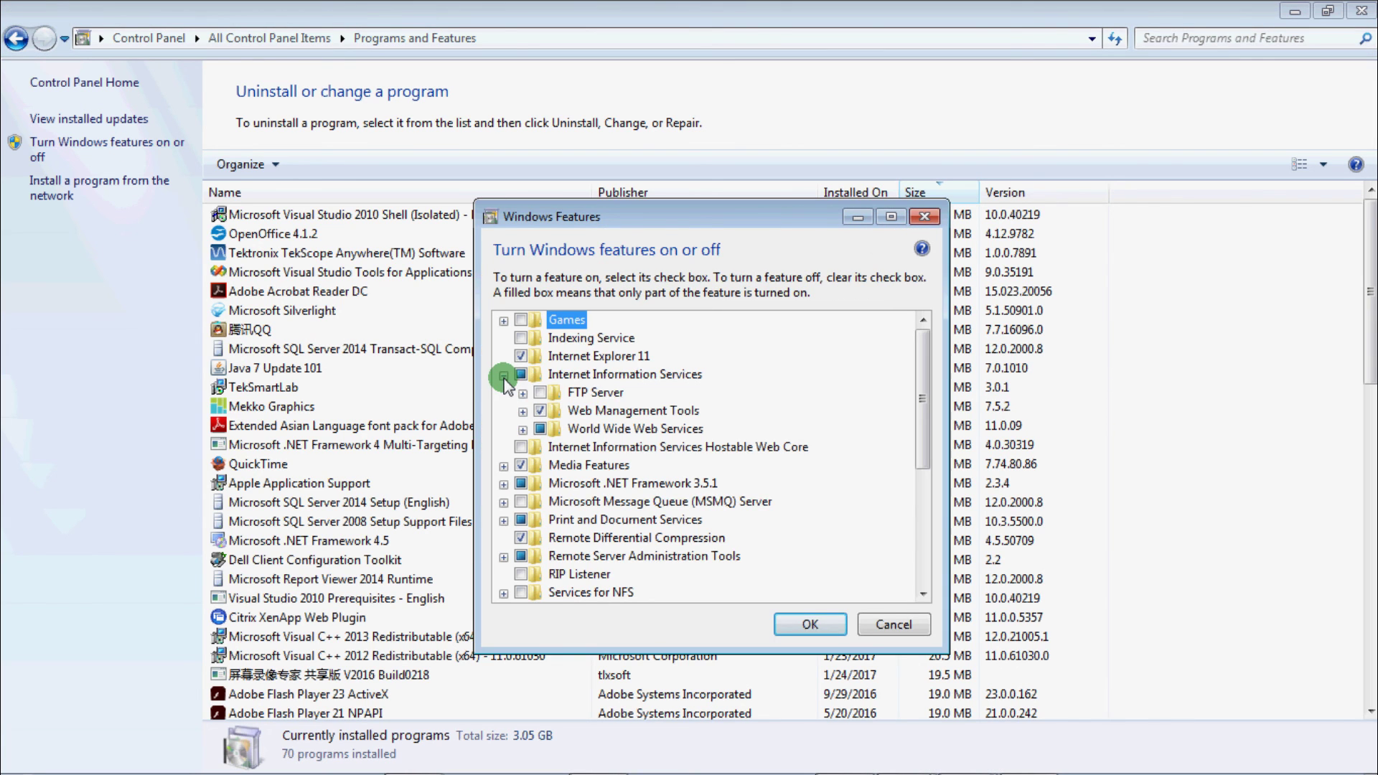
click(523, 429)
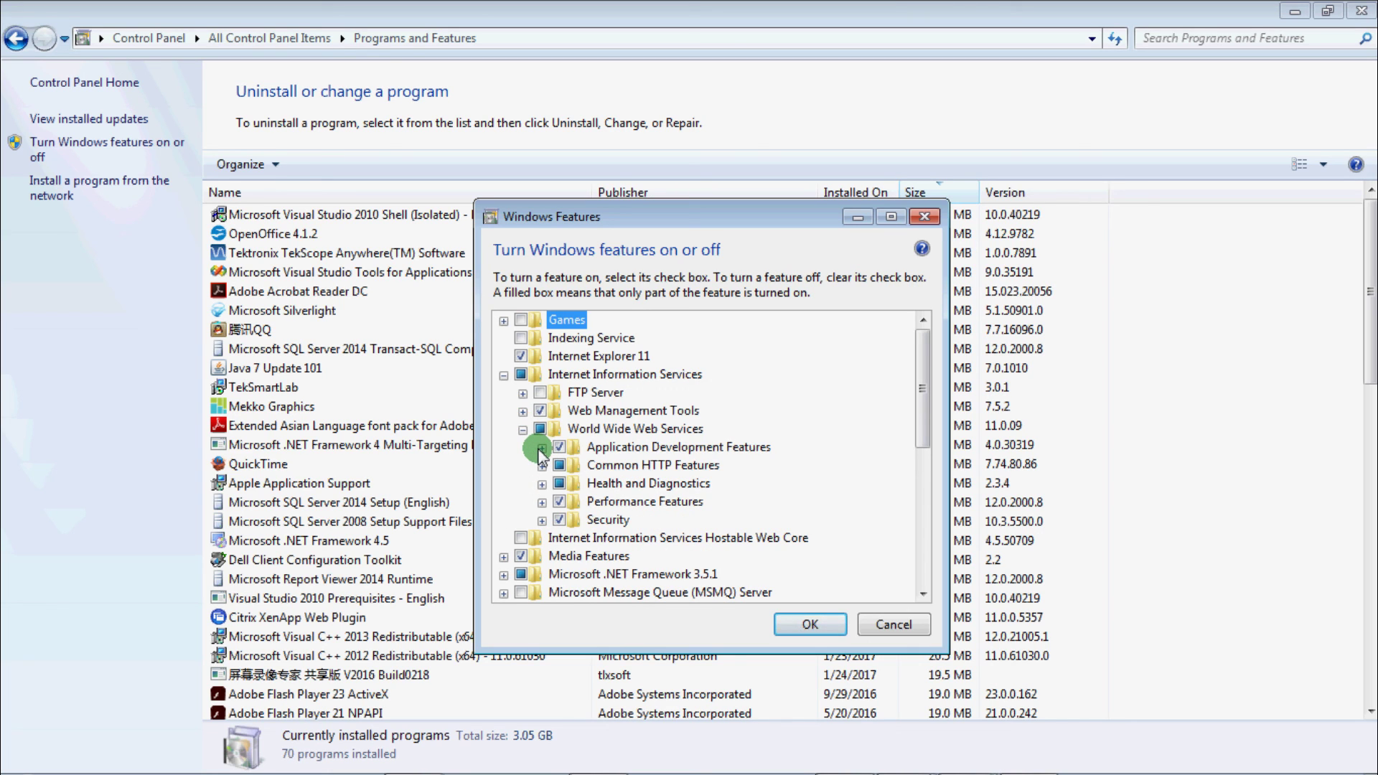
click(541, 448)
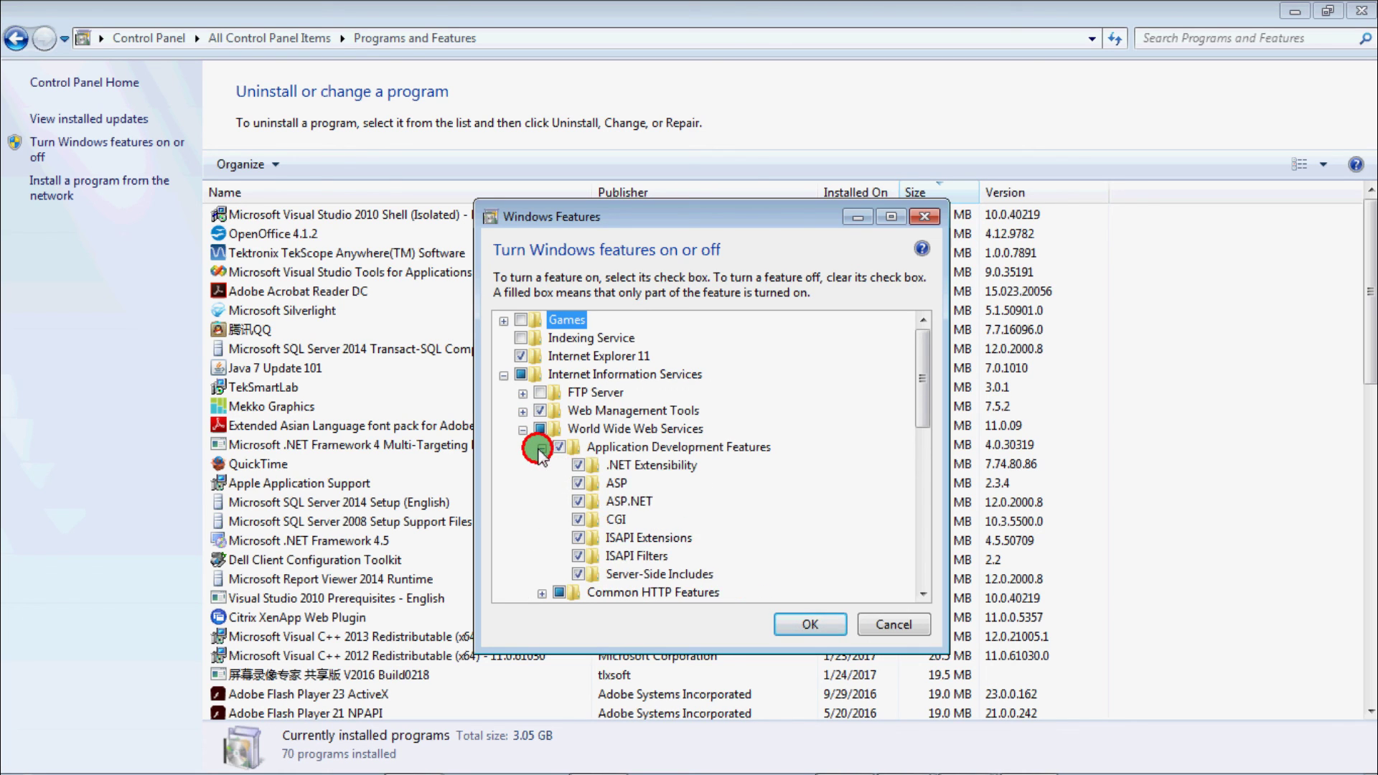
click(542, 448)
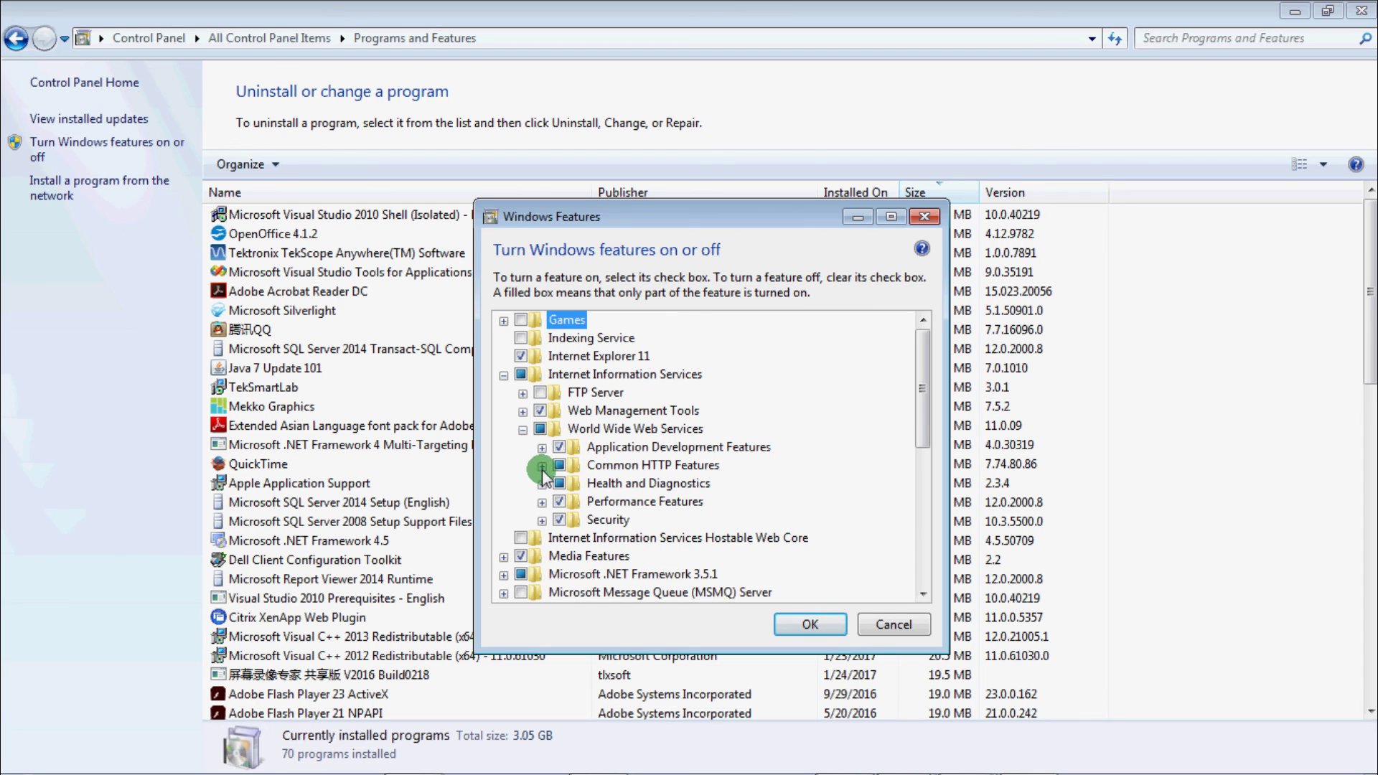
click(541, 466)
click(541, 466)
key(alt+Tab)
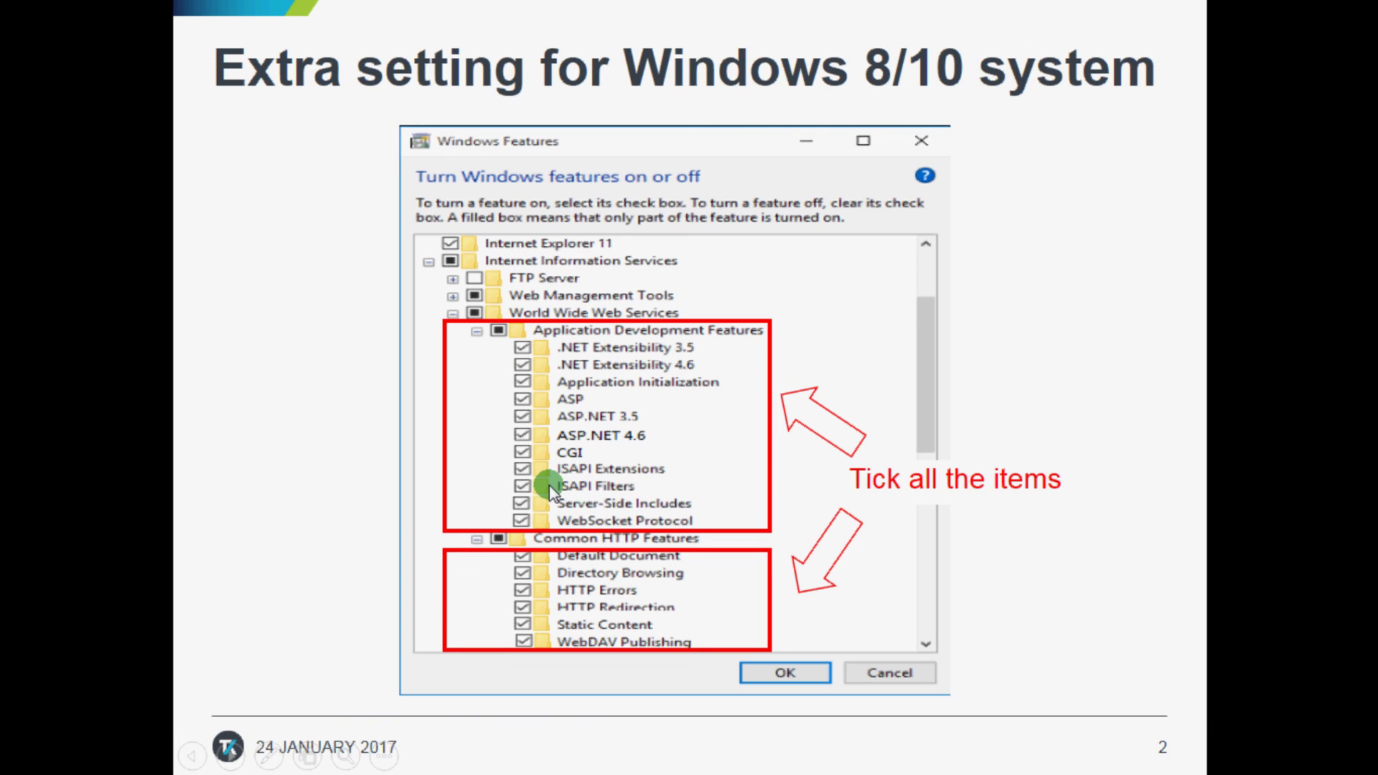